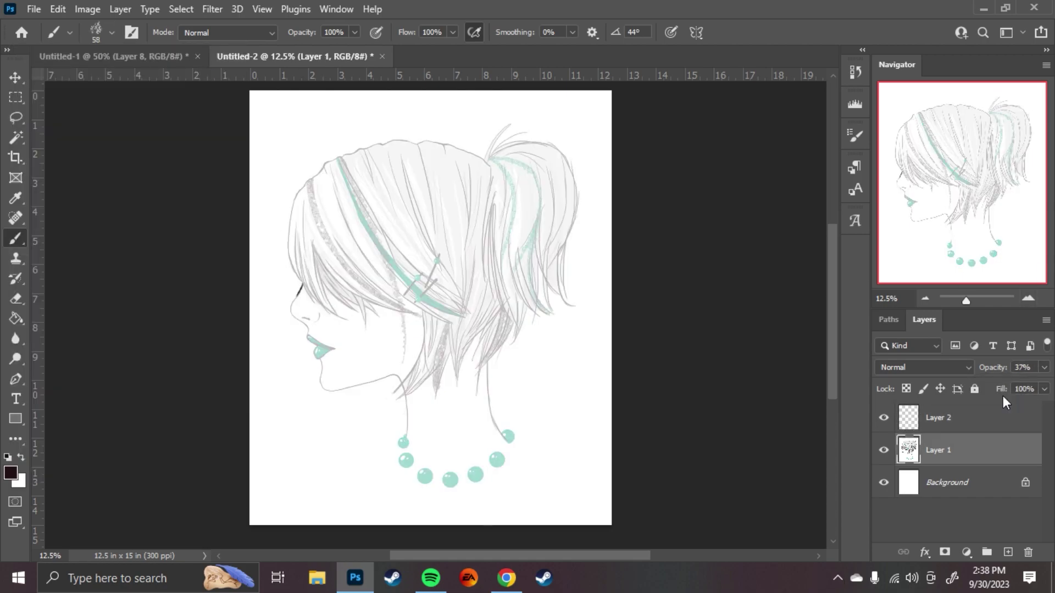
- On the empty layer above the sketch, ink the nose, chin, jaw and neck lines
{"action": "left_click", "coordinate": [984, 418]}
{"action": "left_click_drag", "start_coordinate": [302, 285], "coordinate": [302, 324]}
{"action": "mouse_move", "coordinate": [321, 372]}
{"action": "left_mouse_down"}
{"action": "mouse_move", "coordinate": [390, 377]}
{"action": "mouse_move", "coordinate": [400, 435]}
{"action": "left_mouse_up"}
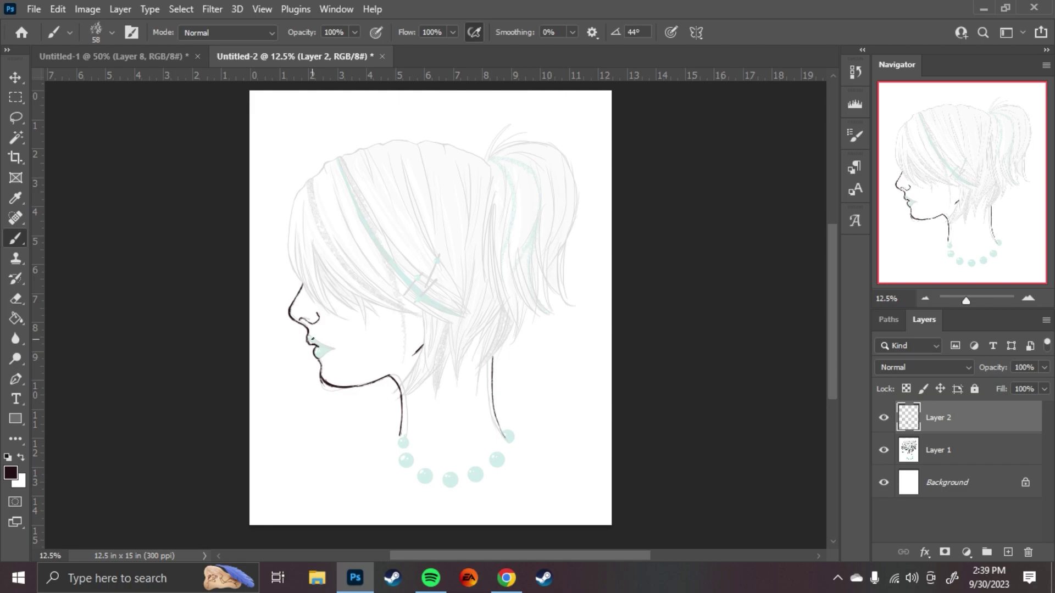
- Ink the hair's outer edge, inner strands, the long fringe curve and the top of the head
{"action": "left_click_drag", "start_coordinate": [339, 162], "coordinate": [317, 305]}
{"action": "left_click_drag", "start_coordinate": [313, 198], "coordinate": [345, 329]}
{"action": "left_click_drag", "start_coordinate": [330, 184], "coordinate": [360, 313]}
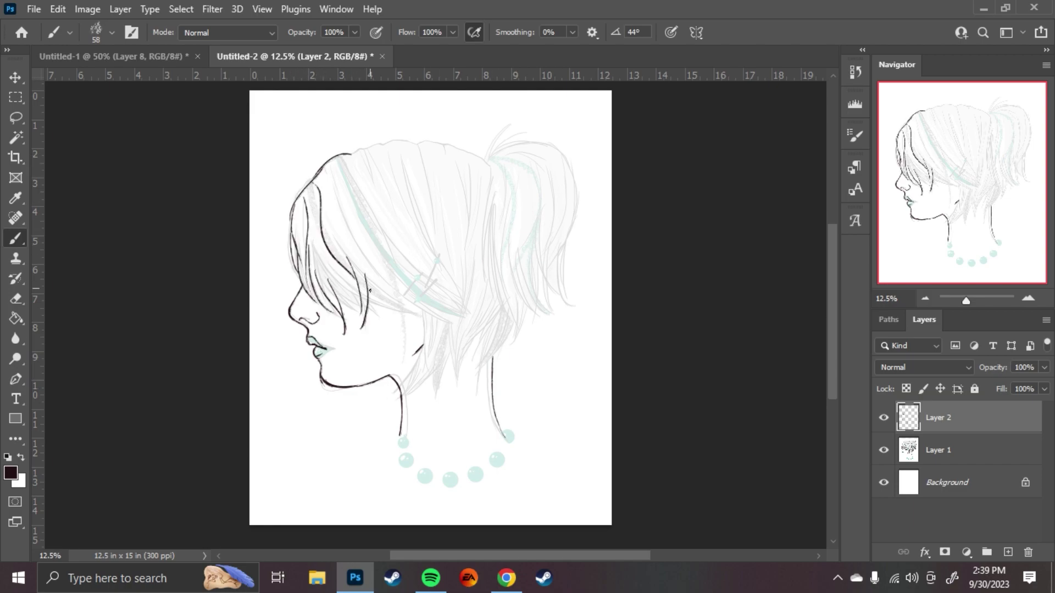
{"action": "left_click_drag", "start_coordinate": [332, 280], "coordinate": [362, 336]}
{"action": "left_click_drag", "start_coordinate": [327, 168], "coordinate": [425, 319]}
{"action": "left_click_drag", "start_coordinate": [351, 149], "coordinate": [476, 154]}
- Ink the back-of-jaw line and the ear outline, redrawing the ear once
{"action": "left_click_drag", "start_coordinate": [476, 346], "coordinate": [497, 357]}
{"action": "left_click_drag", "start_coordinate": [434, 289], "coordinate": [439, 326]}
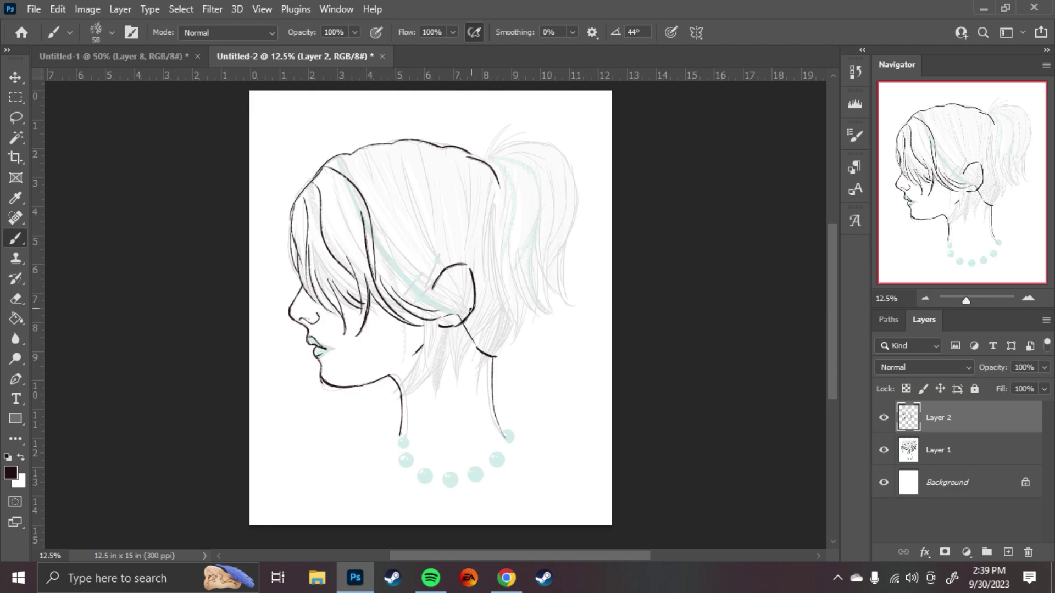
{"action": "key", "text": "ctrl+z"}
{"action": "mouse_move", "coordinate": [470, 275]}
{"action": "left_mouse_down"}
{"action": "mouse_move", "coordinate": [456, 325]}
{"action": "mouse_move", "coordinate": [497, 356]}
{"action": "left_mouse_up"}
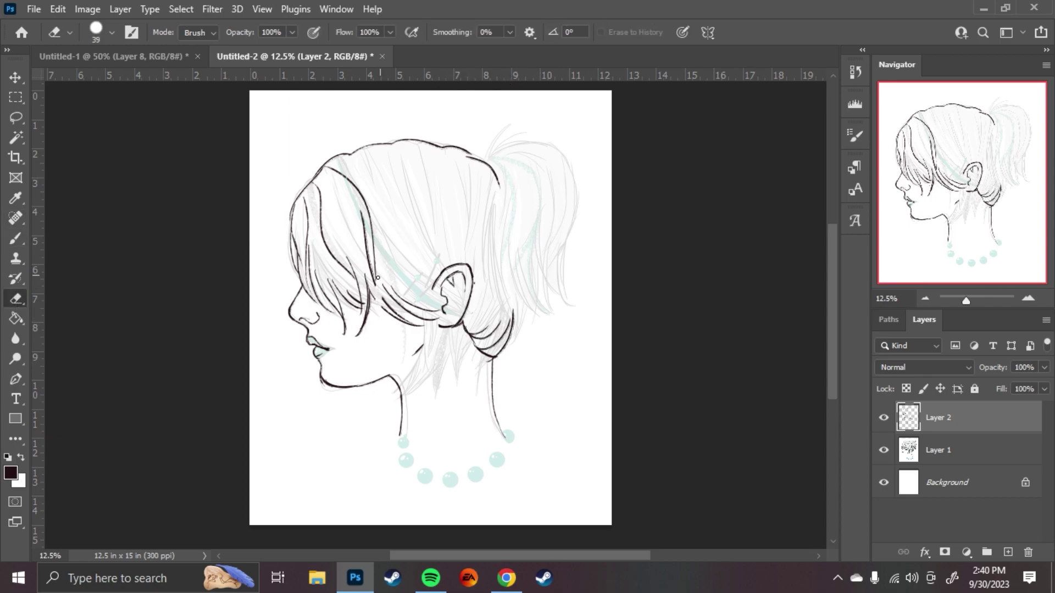
- Ink the bun outline and strands across the nape and crown, then hide the sketch layer
{"action": "left_click_drag", "start_coordinate": [384, 264], "coordinate": [434, 288]}
{"action": "mouse_move", "coordinate": [519, 194]}
{"action": "left_mouse_down"}
{"action": "mouse_move", "coordinate": [536, 316]}
{"action": "mouse_move", "coordinate": [596, 241]}
{"action": "mouse_move", "coordinate": [604, 250]}
{"action": "left_mouse_up"}
{"action": "left_click_drag", "start_coordinate": [555, 248], "coordinate": [522, 308]}
{"action": "left_click_drag", "start_coordinate": [516, 192], "coordinate": [560, 159]}
{"action": "left_click_drag", "start_coordinate": [459, 231], "coordinate": [379, 266]}
{"action": "left_click_drag", "start_coordinate": [528, 214], "coordinate": [511, 300]}
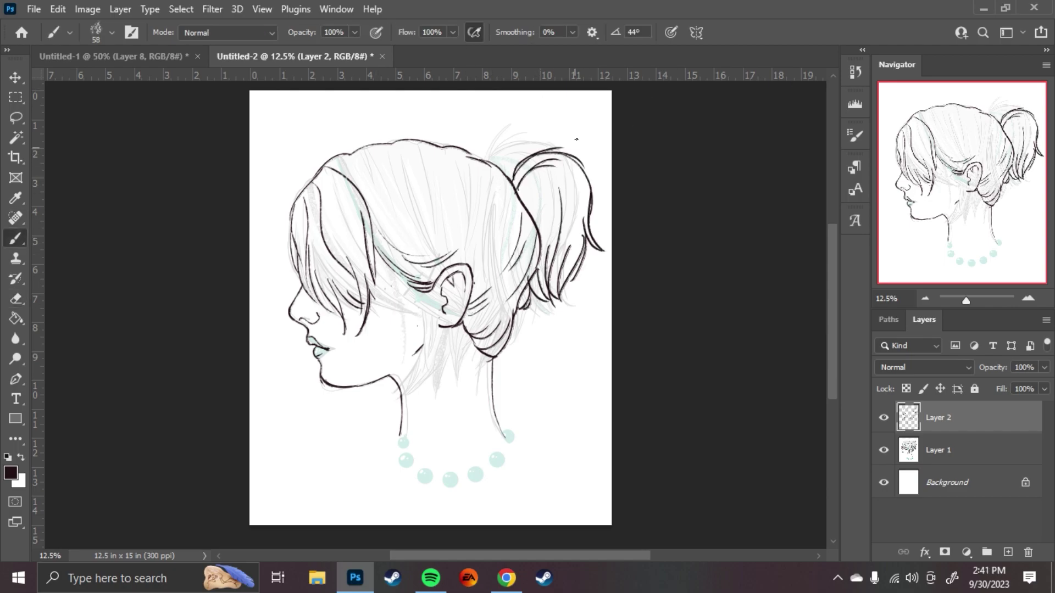
{"action": "left_click_drag", "start_coordinate": [484, 198], "coordinate": [393, 247]}
{"action": "left_click_drag", "start_coordinate": [505, 182], "coordinate": [434, 192]}
{"action": "left_click_drag", "start_coordinate": [483, 140], "coordinate": [354, 164]}
{"action": "left_click", "coordinate": [883, 450]}
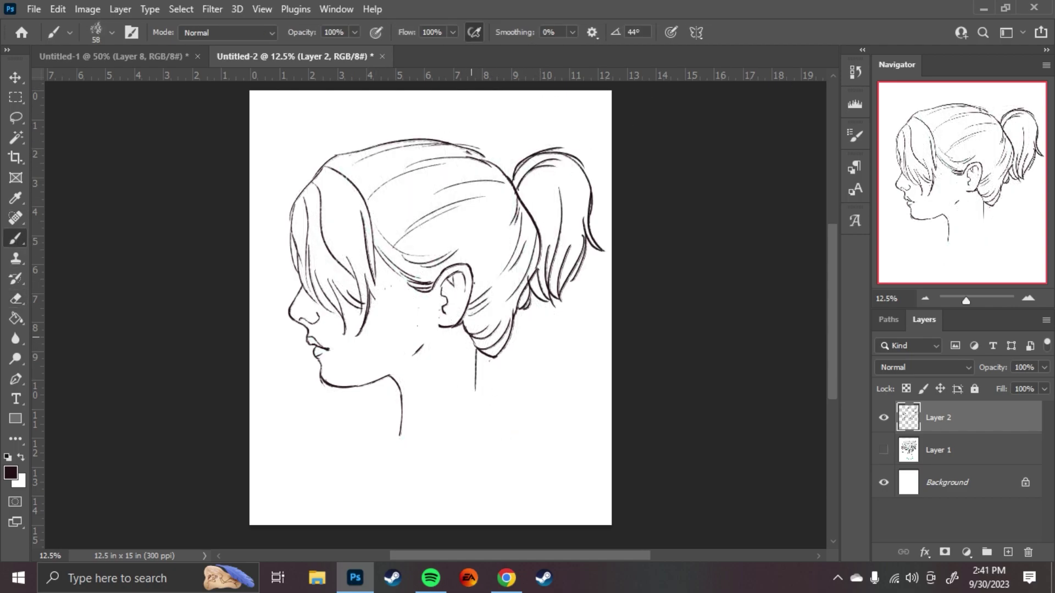
- Erase the old right neck line and lasso-move the ear up and to the left
{"action": "key", "text": "e"}
{"action": "mouse_move", "coordinate": [491, 359]}
{"action": "left_mouse_down"}
{"action": "mouse_move", "coordinate": [506, 437]}
{"action": "mouse_move", "coordinate": [487, 431]}
{"action": "left_mouse_up"}
{"action": "key", "text": "b"}
{"action": "key", "text": "l"}
{"action": "left_click_drag", "start_coordinate": [430, 308], "coordinate": [450, 277]}
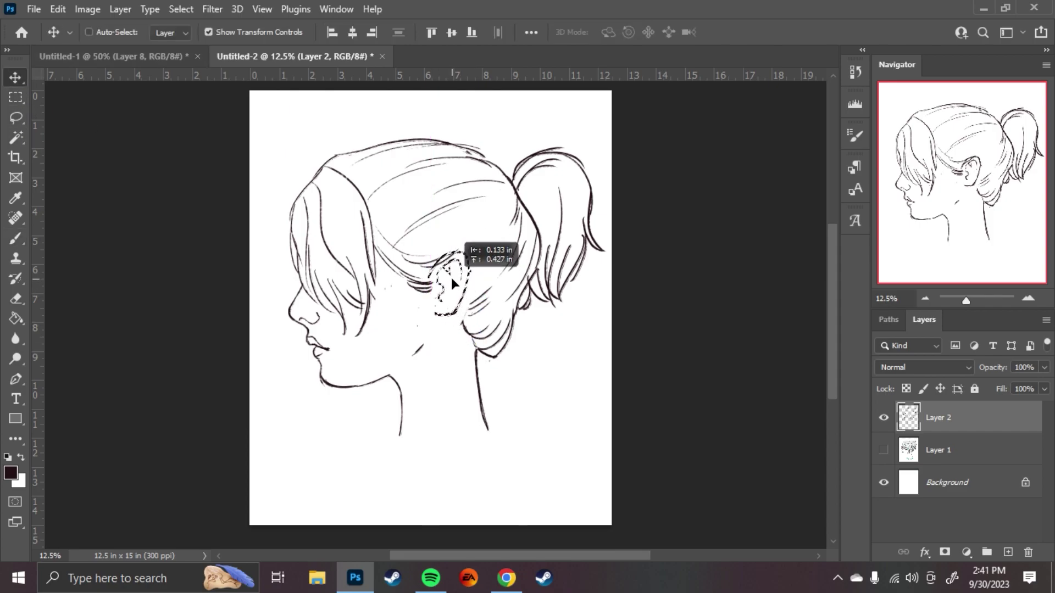
{"action": "key", "text": "ctrl+t"}
{"action": "key", "text": "Return"}
{"action": "key", "text": "m"}
{"action": "right_click", "coordinate": [481, 230]}
{"action": "left_click", "coordinate": [499, 237]}
{"action": "key", "text": "b"}
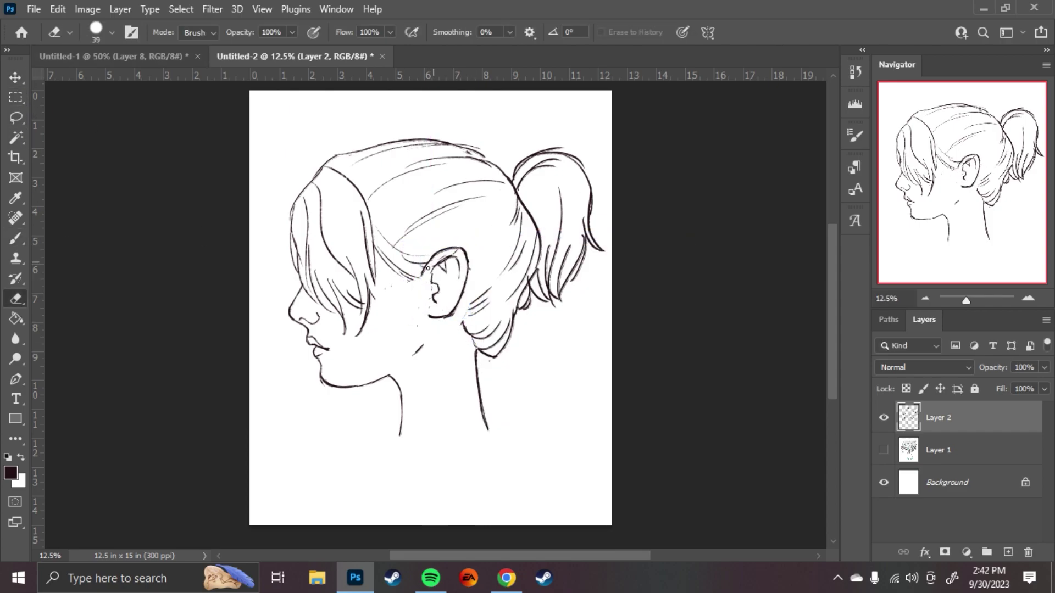
- Redraw longer neck lines with a lower collar line, then mirror the canvas to check
{"action": "mouse_move", "coordinate": [387, 379]}
{"action": "left_mouse_down"}
{"action": "mouse_move", "coordinate": [392, 440]}
{"action": "mouse_move", "coordinate": [382, 427]}
{"action": "left_mouse_up"}
{"action": "key", "text": "e"}
{"action": "key", "text": "b"}
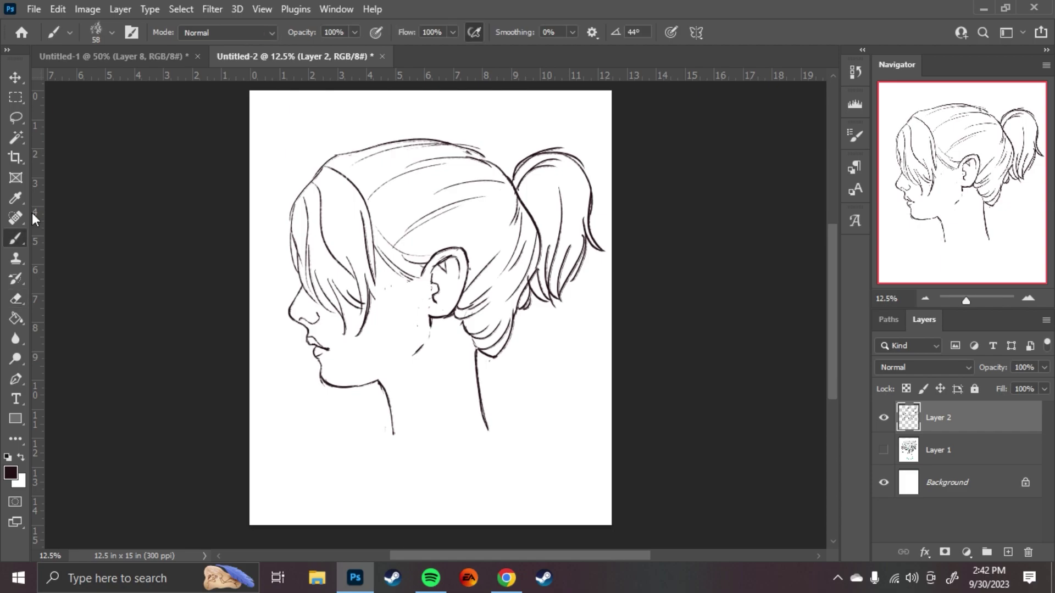
{"action": "left_click_drag", "start_coordinate": [383, 475], "coordinate": [509, 457]}
{"action": "key", "text": "ctrl+shift+h"}
{"action": "key", "text": "ctrl+shift+x"}
{"action": "key", "text": "Return"}
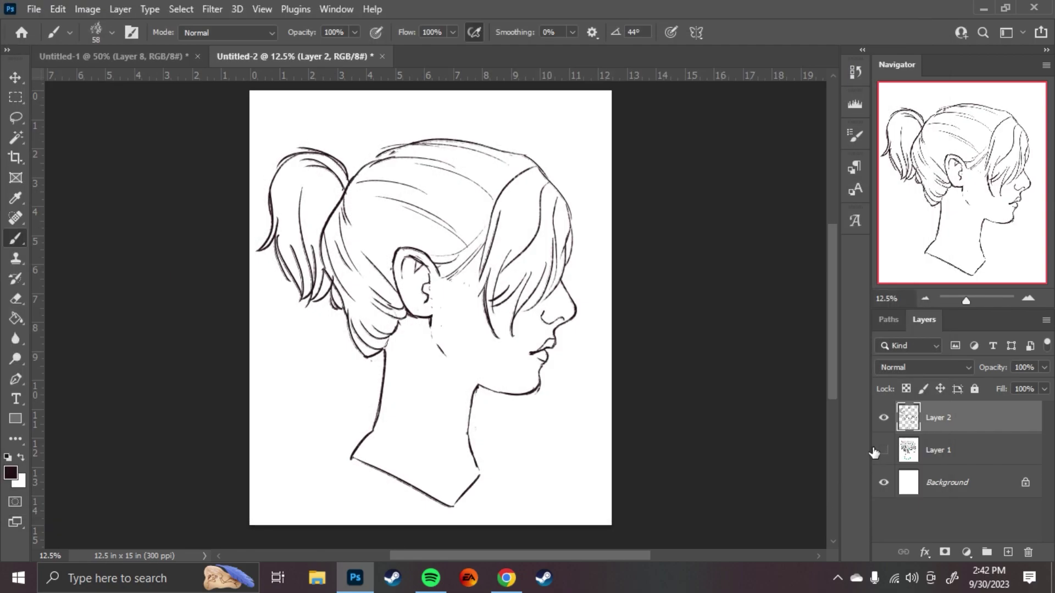
{"action": "left_click", "coordinate": [87, 8]}
{"action": "left_click", "coordinate": [389, 216]}
- Add hair strands below the bun, around the ponytail and in the front bangs
{"action": "key", "text": "e"}
{"action": "key", "text": "b"}
{"action": "left_click_drag", "start_coordinate": [484, 352], "coordinate": [497, 391]}
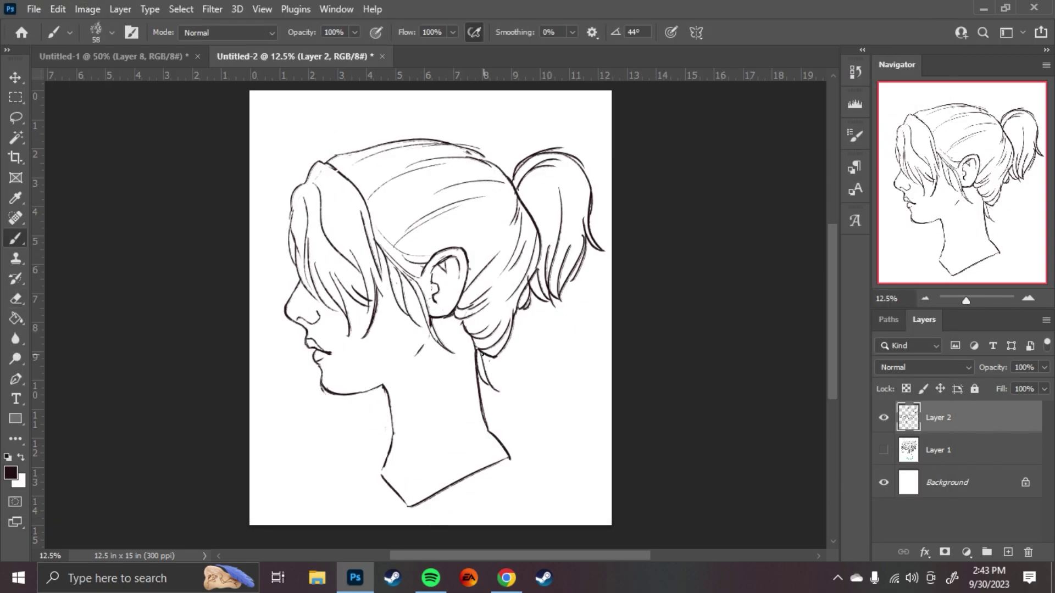
{"action": "left_click_drag", "start_coordinate": [448, 321], "coordinate": [467, 363]}
{"action": "left_click_drag", "start_coordinate": [560, 170], "coordinate": [544, 258]}
{"action": "left_click_drag", "start_coordinate": [328, 205], "coordinate": [343, 277]}
{"action": "left_click_drag", "start_coordinate": [353, 247], "coordinate": [365, 280]}
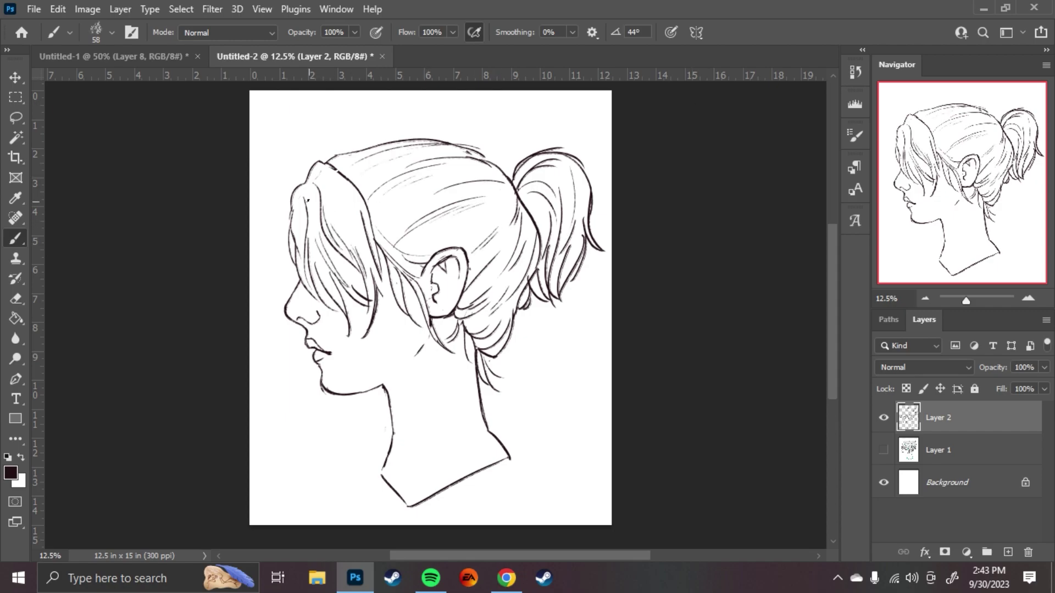
- Hatch the crown, draw a hair clip above the ear and a row of pearls along the collar
{"action": "left_click_drag", "start_coordinate": [318, 165], "coordinate": [309, 294]}
{"action": "left_click_drag", "start_coordinate": [335, 187], "coordinate": [360, 261]}
{"action": "left_click_drag", "start_coordinate": [384, 222], "coordinate": [434, 204]}
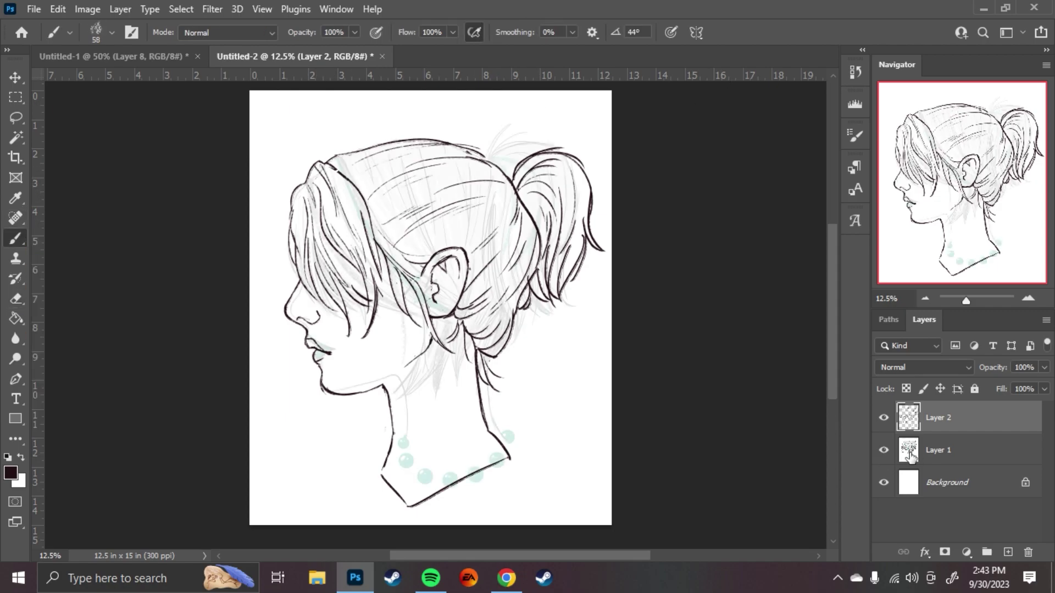
{"action": "mouse_move", "coordinate": [400, 264]}
{"action": "left_mouse_down"}
{"action": "mouse_move", "coordinate": [427, 238]}
{"action": "mouse_move", "coordinate": [401, 269]}
{"action": "left_mouse_up"}
{"action": "left_click_drag", "start_coordinate": [409, 478], "coordinate": [486, 441]}
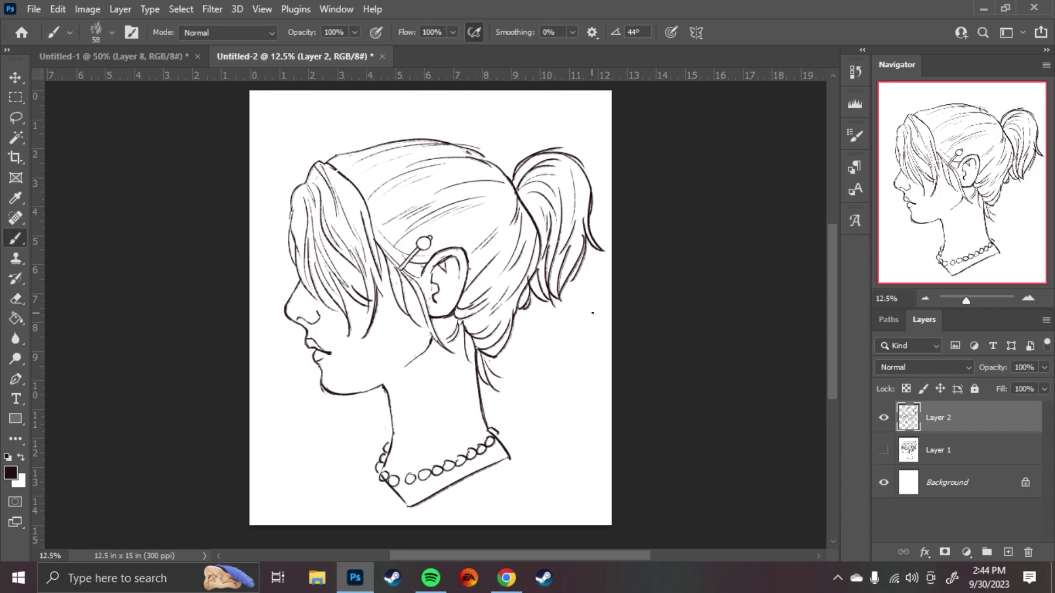
- On a new layer with a large hard round brush, fill the face, ear and neck pinkish brown
{"action": "left_click", "coordinate": [96, 32]}
{"action": "left_click", "coordinate": [118, 349]}
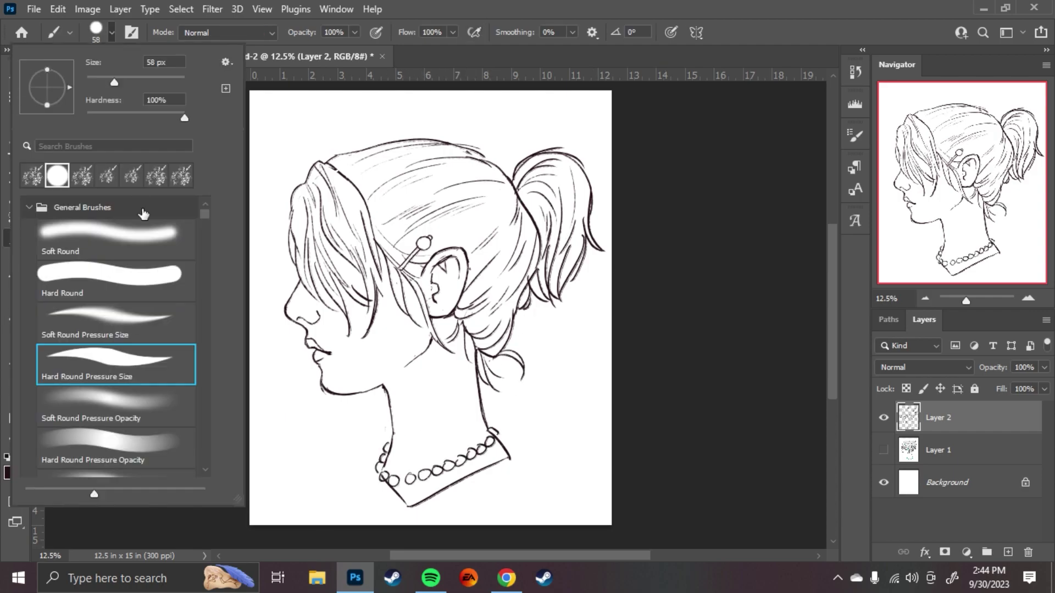
{"action": "left_click", "coordinate": [1007, 552]}
{"action": "left_click", "coordinate": [10, 473]}
{"action": "left_click", "coordinate": [364, 238]}
{"action": "mouse_move", "coordinate": [301, 283]}
{"action": "left_mouse_down"}
{"action": "mouse_move", "coordinate": [328, 377]}
{"action": "mouse_move", "coordinate": [404, 497]}
{"action": "mouse_move", "coordinate": [462, 319]}
{"action": "mouse_move", "coordinate": [440, 346]}
{"action": "mouse_move", "coordinate": [379, 308]}
{"action": "mouse_move", "coordinate": [447, 296]}
{"action": "left_mouse_up"}
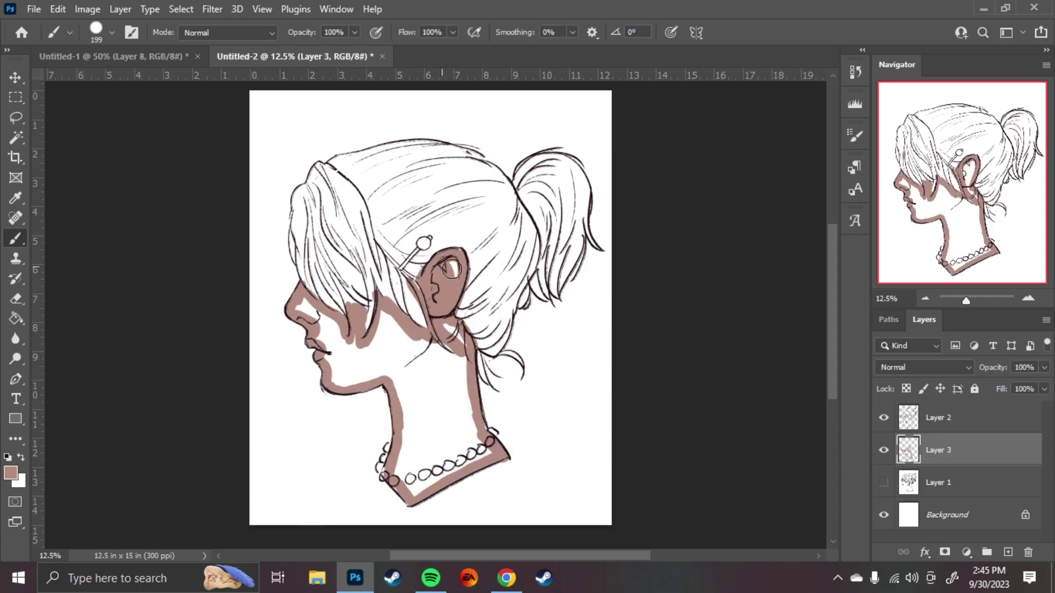
{"action": "key", "text": "g"}
{"action": "left_click", "coordinate": [434, 395]}
{"action": "left_click", "coordinate": [15, 238]}
- Mirror the canvas and paint dark brown across the bangs and the hair near the ear
{"action": "left_click", "coordinate": [86, 8]}
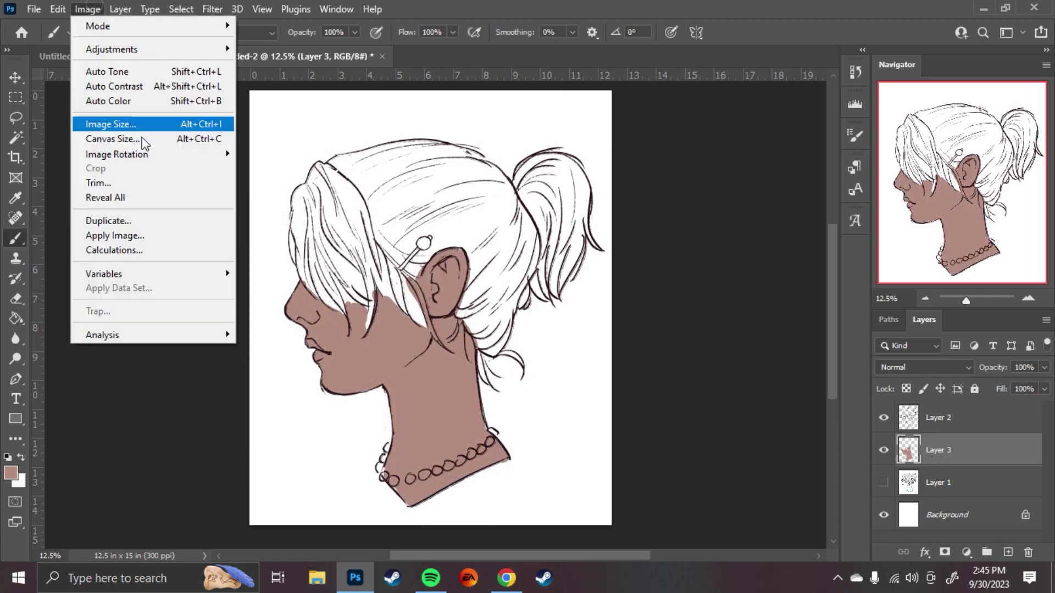
{"action": "left_click", "coordinate": [264, 214]}
{"action": "mouse_move", "coordinate": [296, 189]}
{"action": "left_mouse_down"}
{"action": "mouse_move", "coordinate": [306, 271]}
{"action": "mouse_move", "coordinate": [346, 313]}
{"action": "left_mouse_up"}
{"action": "left_click_drag", "start_coordinate": [330, 264], "coordinate": [377, 327]}
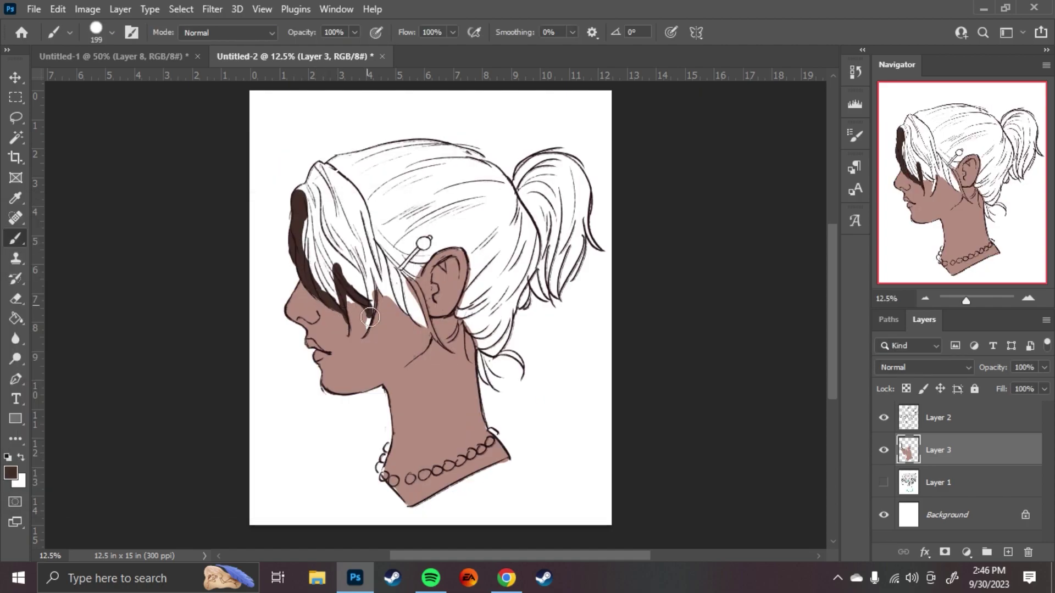
{"action": "left_click_drag", "start_coordinate": [365, 259], "coordinate": [445, 346]}
- Touch up skin by the ear and fill the remaining back and top hair dark brown
{"action": "left_click", "coordinate": [409, 296], "text": "alt"}
{"action": "left_click_drag", "start_coordinate": [404, 280], "coordinate": [470, 313]}
{"action": "left_click", "coordinate": [420, 308], "text": "alt"}
{"action": "left_click_drag", "start_coordinate": [533, 283], "coordinate": [483, 357]}
{"action": "left_click_drag", "start_coordinate": [497, 404], "coordinate": [464, 325]}
{"action": "left_click_drag", "start_coordinate": [296, 189], "coordinate": [591, 297]}
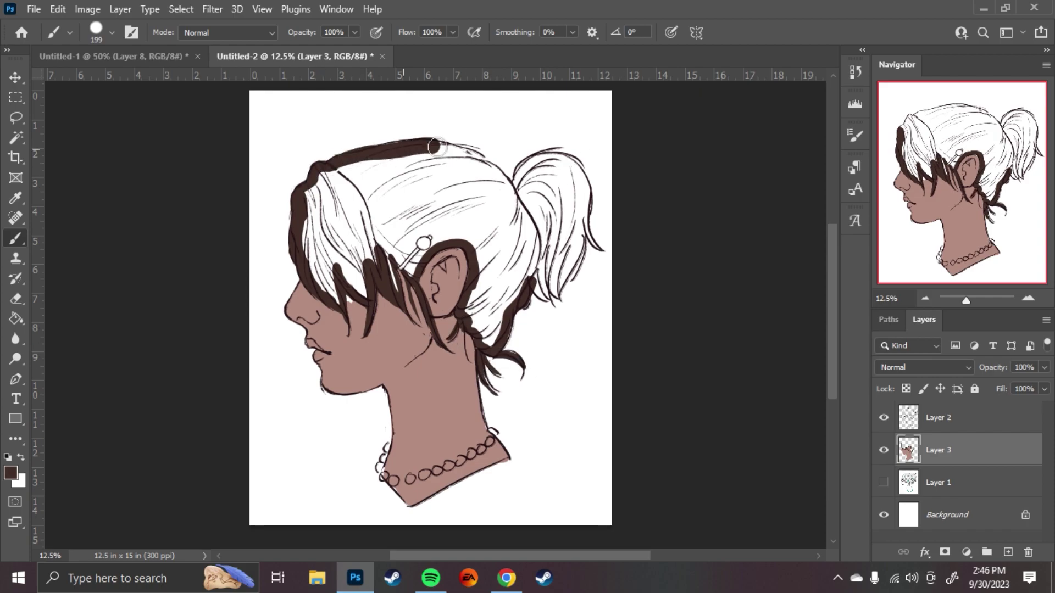
{"action": "key", "text": "g"}
{"action": "left_click", "coordinate": [417, 181]}
- Paint soft skin-tone shading near the ear at 49% brush opacity
{"action": "key", "text": "b"}
{"action": "left_click", "coordinate": [349, 297], "text": "alt"}
{"action": "key", "text": "4"}
{"action": "key", "text": "9"}
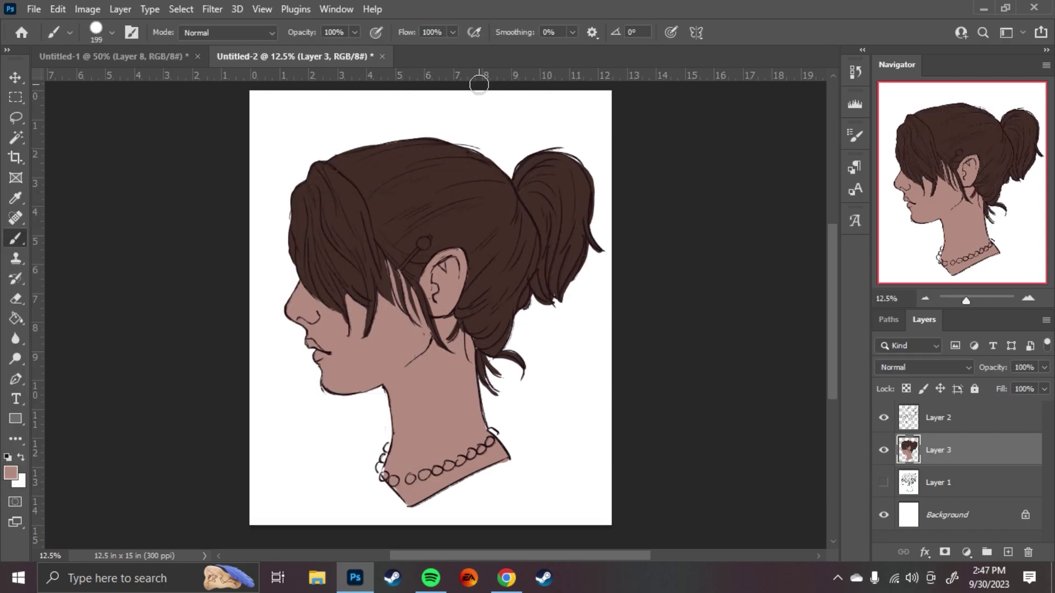
{"action": "left_click_drag", "start_coordinate": [415, 263], "coordinate": [393, 300]}
- Switch the painting colour to teal and colour the hair clip ball and necklace beads
{"action": "left_click", "coordinate": [438, 167], "text": "alt"}
{"action": "left_click", "coordinate": [11, 472]}
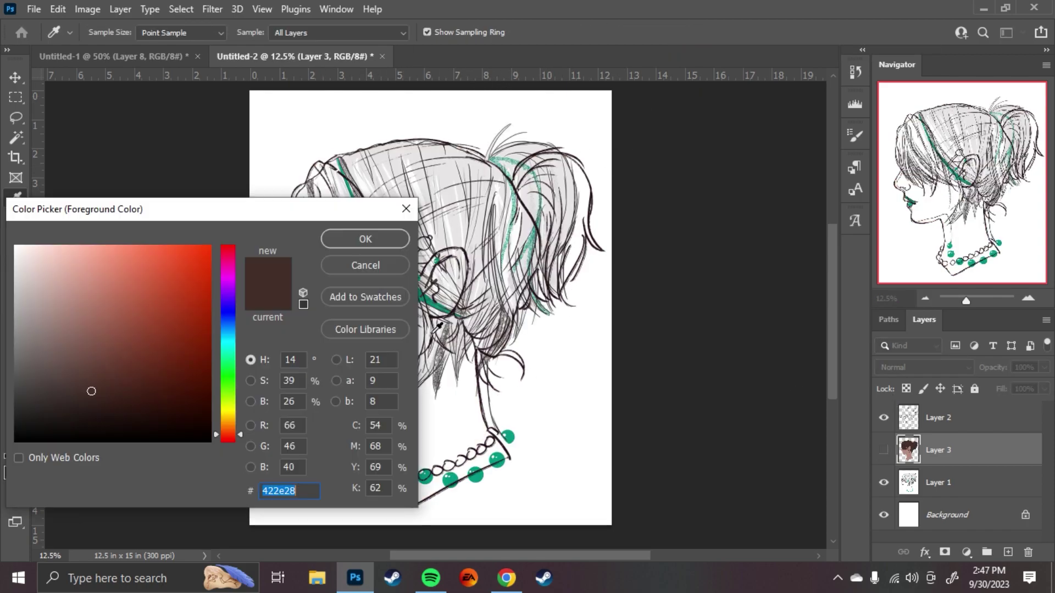
{"action": "left_click", "coordinate": [365, 238]}
{"action": "left_click", "coordinate": [423, 243]}
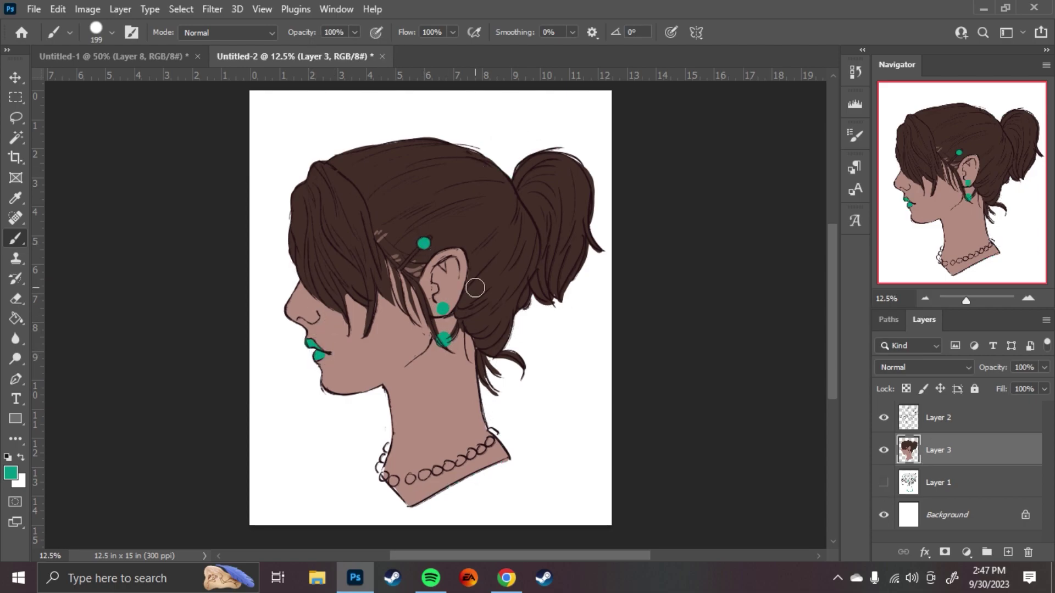
{"action": "mouse_move", "coordinate": [386, 446]}
{"action": "left_mouse_down"}
{"action": "mouse_move", "coordinate": [434, 473]}
{"action": "mouse_move", "coordinate": [494, 433]}
{"action": "left_mouse_up"}
- Paint teal streaks through the front hair, bangs, crown, bun and ponytail
{"action": "left_click_drag", "start_coordinate": [302, 188], "coordinate": [346, 324]}
{"action": "left_click_drag", "start_coordinate": [324, 164], "coordinate": [368, 330]}
{"action": "left_click_drag", "start_coordinate": [417, 283], "coordinate": [451, 349]}
{"action": "left_click_drag", "start_coordinate": [379, 220], "coordinate": [510, 176]}
{"action": "left_click_drag", "start_coordinate": [363, 176], "coordinate": [461, 146]}
{"action": "mouse_move", "coordinate": [451, 195]}
{"action": "left_mouse_down"}
{"action": "mouse_move", "coordinate": [519, 184]}
{"action": "mouse_move", "coordinate": [486, 314]}
{"action": "left_mouse_up"}
{"action": "left_click_drag", "start_coordinate": [536, 264], "coordinate": [522, 303]}
{"action": "left_click_drag", "start_coordinate": [571, 160], "coordinate": [549, 297]}
{"action": "left_click_drag", "start_coordinate": [550, 203], "coordinate": [541, 266]}
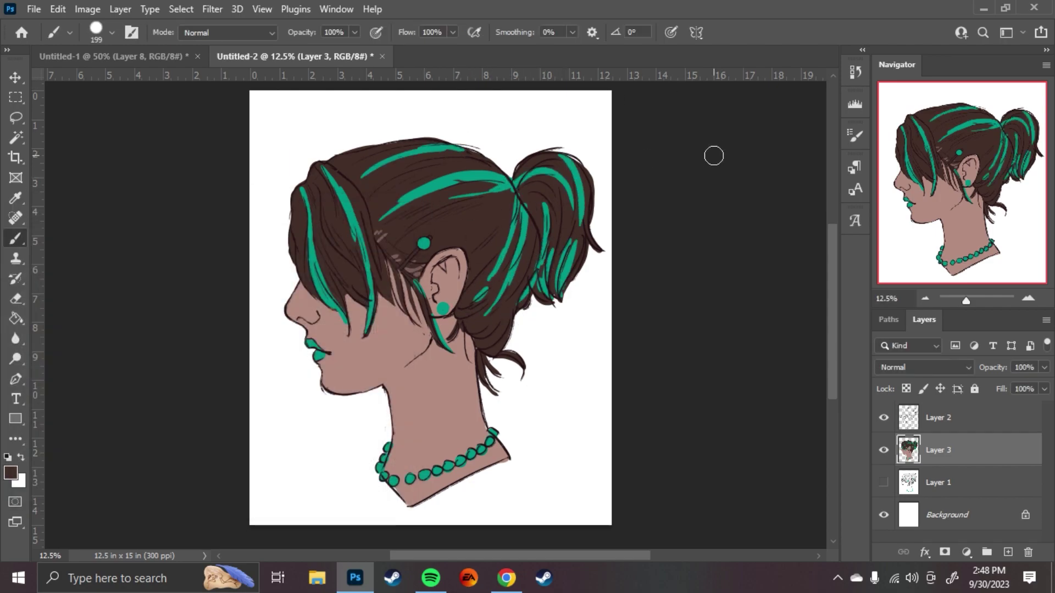
{"action": "left_click", "coordinate": [10, 472]}
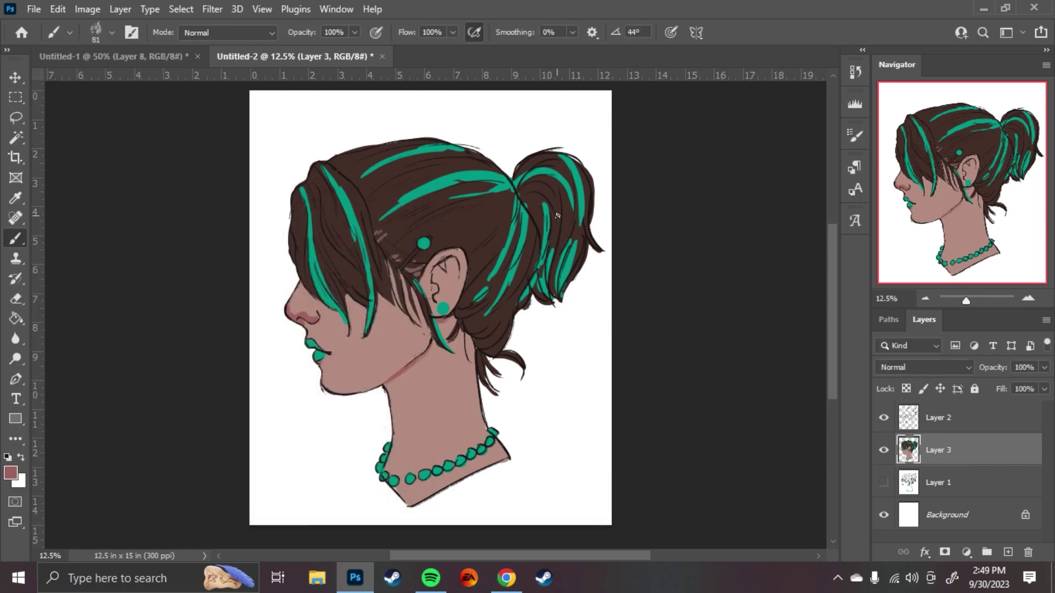
- Paint darker pink shading over the ear, neck and collarbone, undoing one stray stroke
{"action": "left_click_drag", "start_coordinate": [456, 267], "coordinate": [436, 304]}
{"action": "left_click_drag", "start_coordinate": [483, 343], "coordinate": [473, 426]}
{"action": "mouse_move", "coordinate": [387, 385]}
{"action": "left_mouse_down"}
{"action": "mouse_move", "coordinate": [401, 473]}
{"action": "mouse_move", "coordinate": [500, 459]}
{"action": "left_mouse_up"}
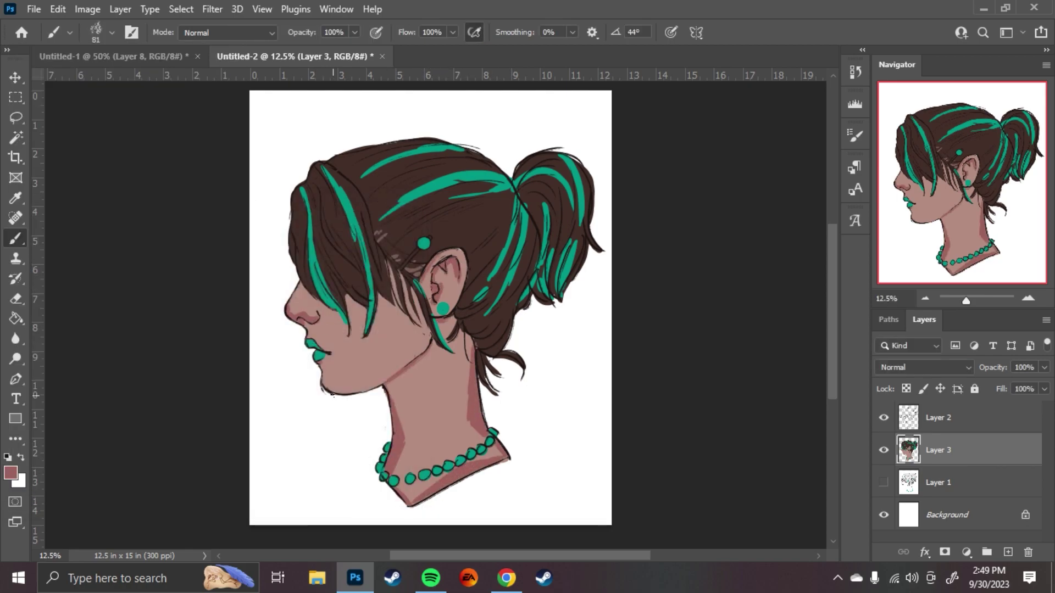
{"action": "key", "text": "ctrl+z"}
{"action": "mouse_move", "coordinate": [434, 335]}
{"action": "left_mouse_down"}
{"action": "mouse_move", "coordinate": [327, 391]}
{"action": "mouse_move", "coordinate": [434, 345]}
{"action": "mouse_move", "coordinate": [417, 306]}
{"action": "left_mouse_up"}
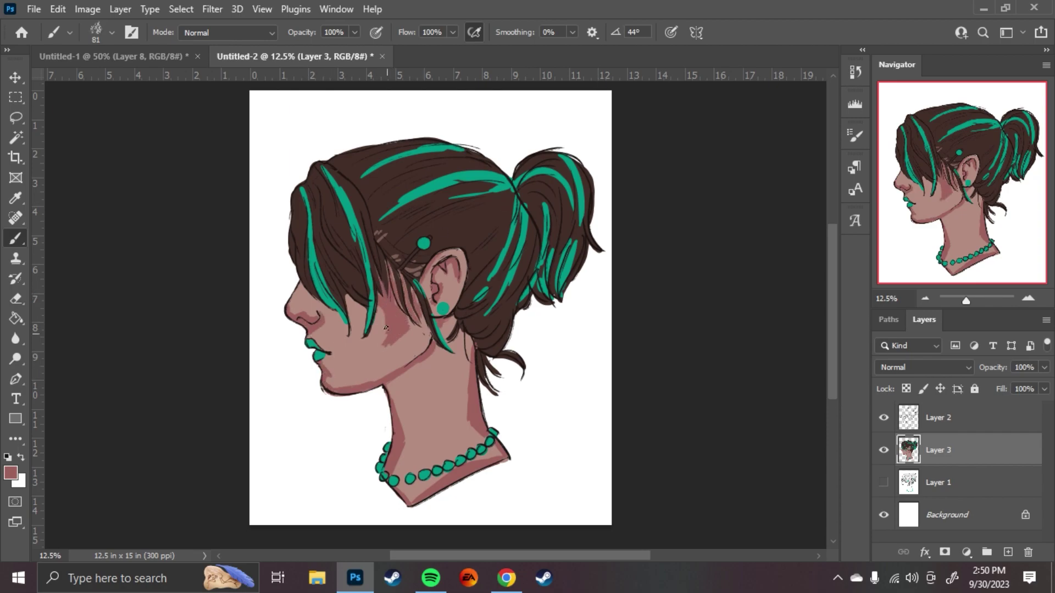
- Sample a lighter pink, mirror the canvas to face right, then resample reddish pink, teal and brown
{"action": "left_click", "coordinate": [10, 472]}
{"action": "left_click", "coordinate": [288, 309]}
{"action": "key", "text": "Return"}
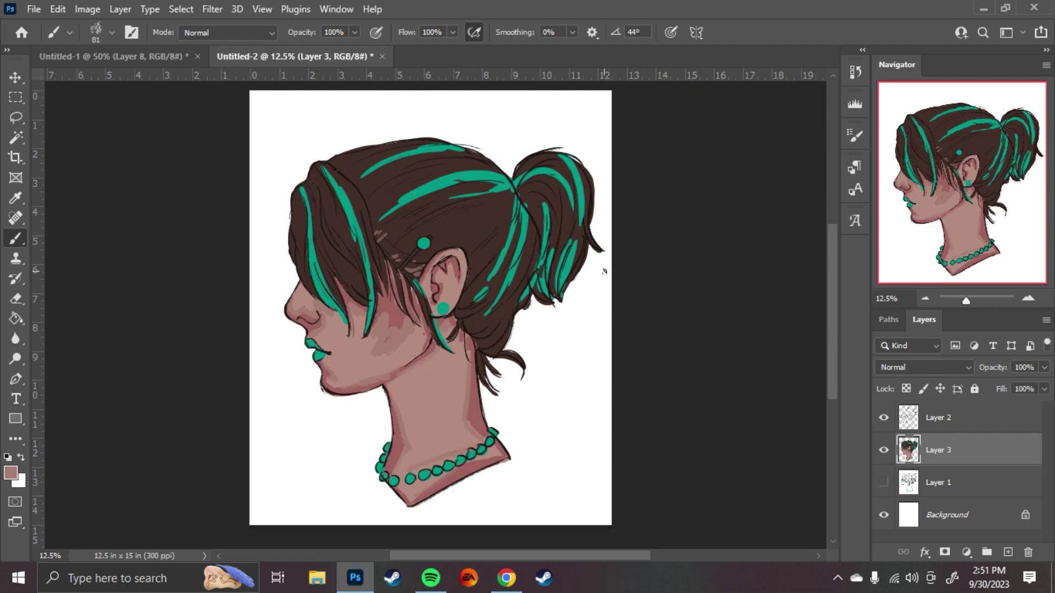
{"action": "key", "text": "h"}
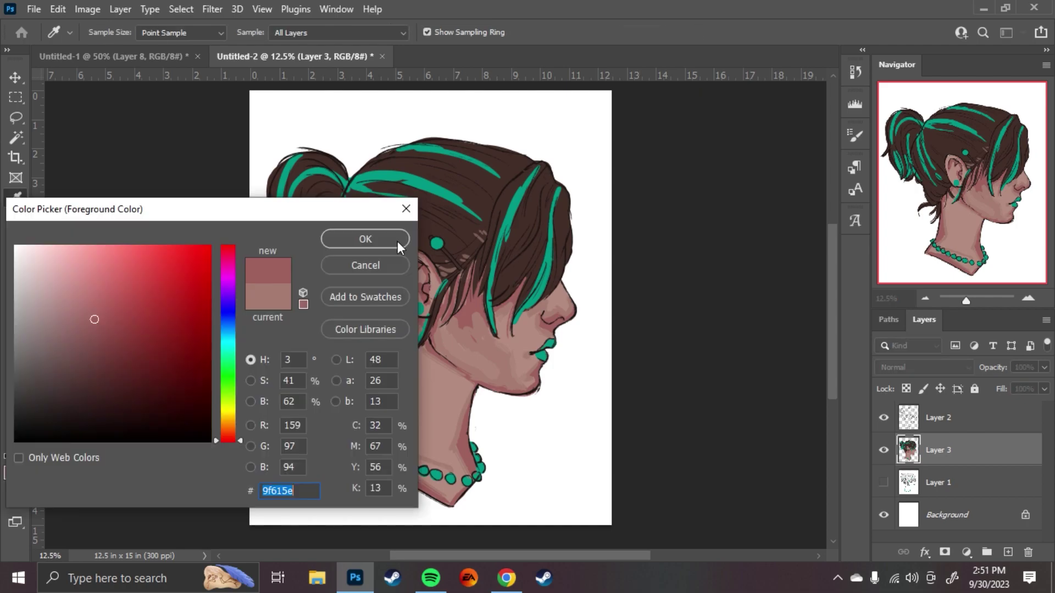
{"action": "left_click", "coordinate": [397, 241]}
{"action": "left_click", "coordinate": [545, 345], "text": "alt"}
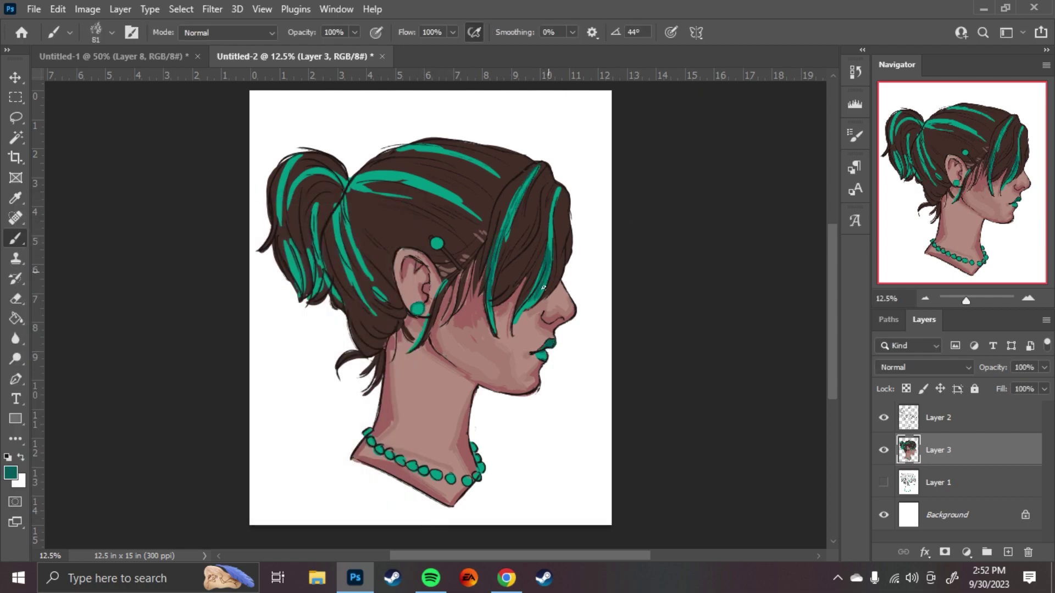
{"action": "left_click", "coordinate": [478, 261], "text": "alt"}
- Try dark strokes along the hair by the cheek, undo them, and mirror the canvas back
{"action": "left_click_drag", "start_coordinate": [478, 267], "coordinate": [456, 351]}
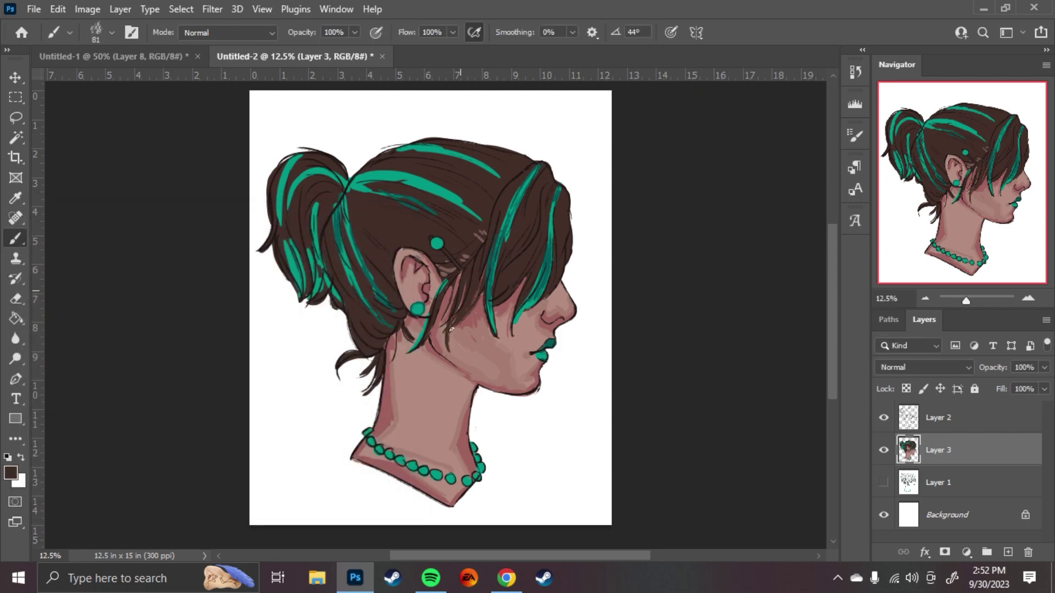
{"action": "left_click_drag", "start_coordinate": [472, 316], "coordinate": [458, 371]}
{"action": "left_click_drag", "start_coordinate": [461, 269], "coordinate": [446, 327]}
{"action": "key", "text": "ctrl+z"}
{"action": "key", "text": "ctrl+z"}
{"action": "key", "text": "ctrl+z"}
{"action": "key", "text": "ctrl+shift+h"}
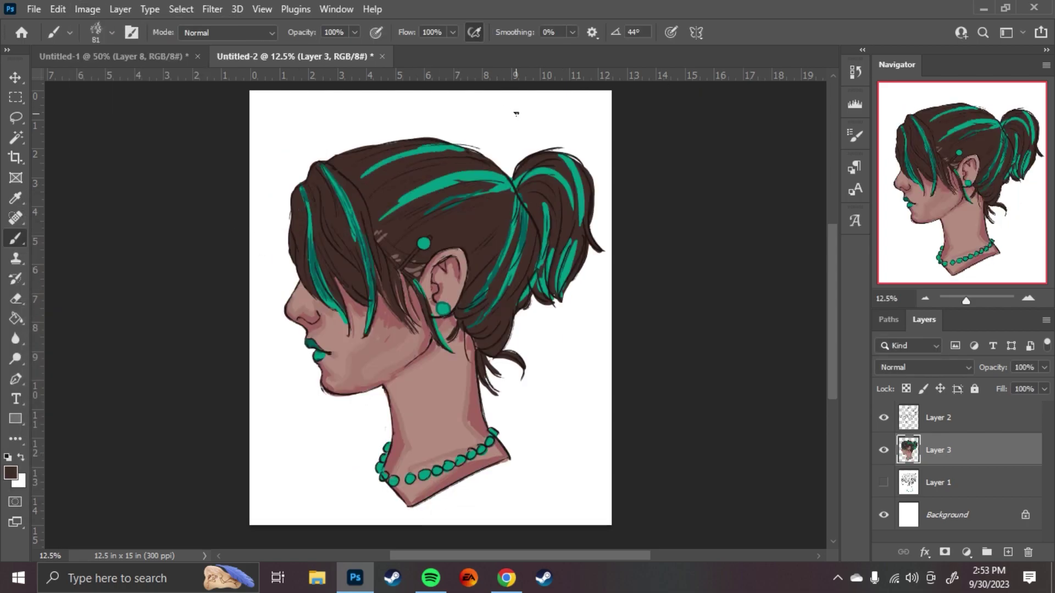
- Shade the jaw strand, upper hair, temple and ponytail strands with dark brown
{"action": "left_click_drag", "start_coordinate": [412, 304], "coordinate": [424, 387]}
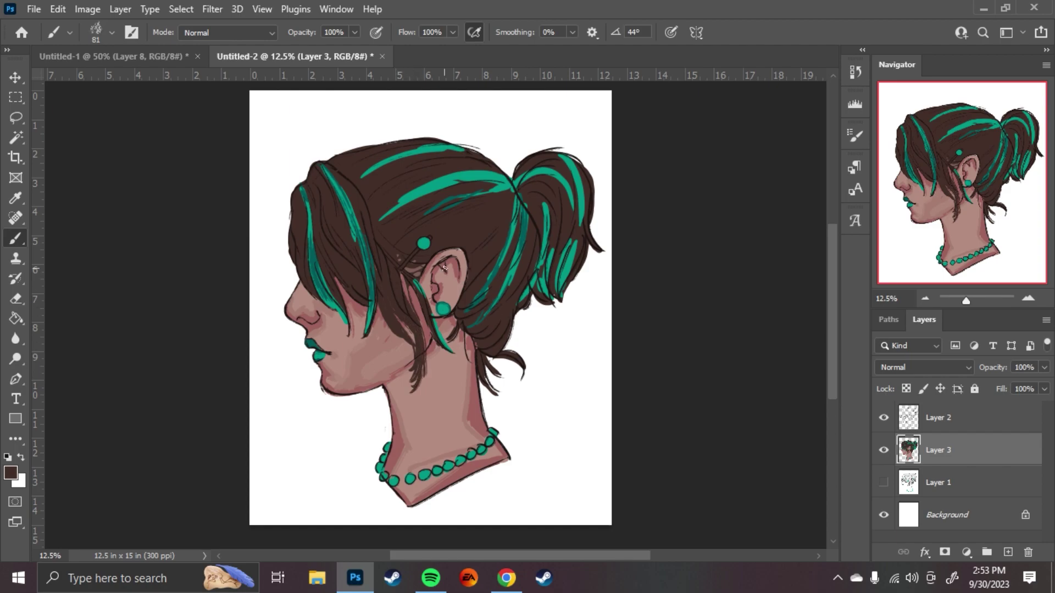
{"action": "left_click_drag", "start_coordinate": [294, 193], "coordinate": [340, 286]}
{"action": "left_click_drag", "start_coordinate": [319, 170], "coordinate": [407, 324]}
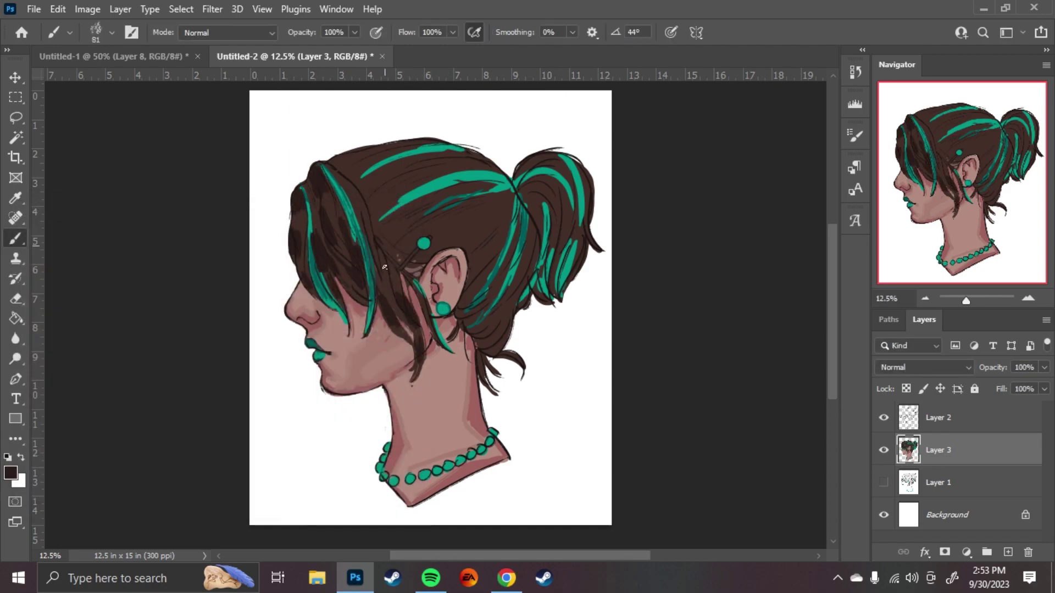
{"action": "mouse_move", "coordinate": [384, 214]}
{"action": "left_mouse_down"}
{"action": "mouse_move", "coordinate": [517, 220]}
{"action": "mouse_move", "coordinate": [458, 169]}
{"action": "mouse_move", "coordinate": [505, 341]}
{"action": "left_mouse_up"}
{"action": "left_click_drag", "start_coordinate": [527, 159], "coordinate": [511, 329]}
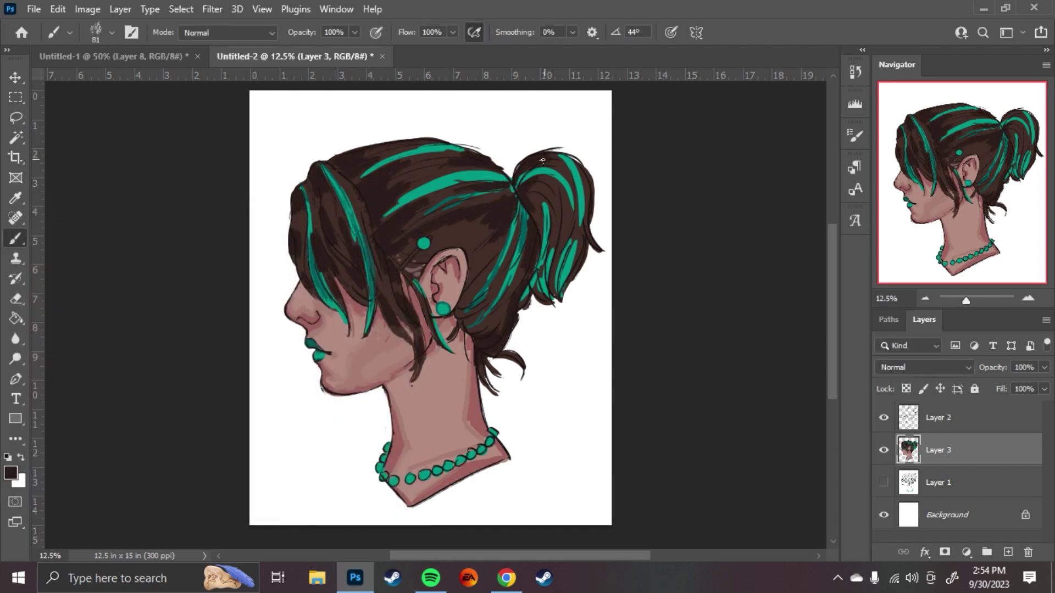
{"action": "left_click_drag", "start_coordinate": [554, 186], "coordinate": [486, 289]}
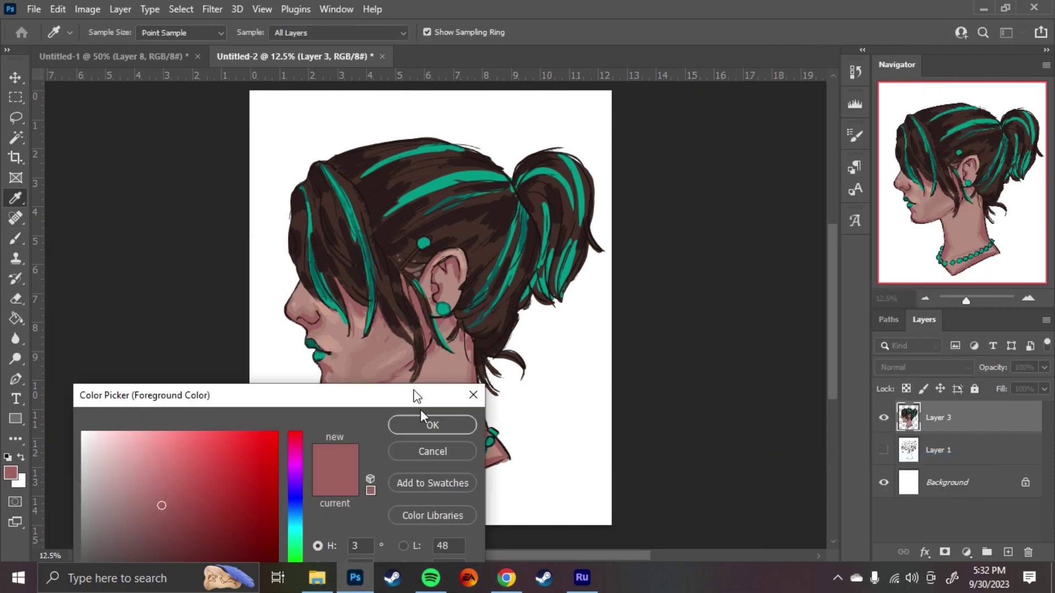
- Set a darker pink, swap colours, then sample light skin pink and dark hair brown
{"action": "left_click", "coordinate": [424, 422]}
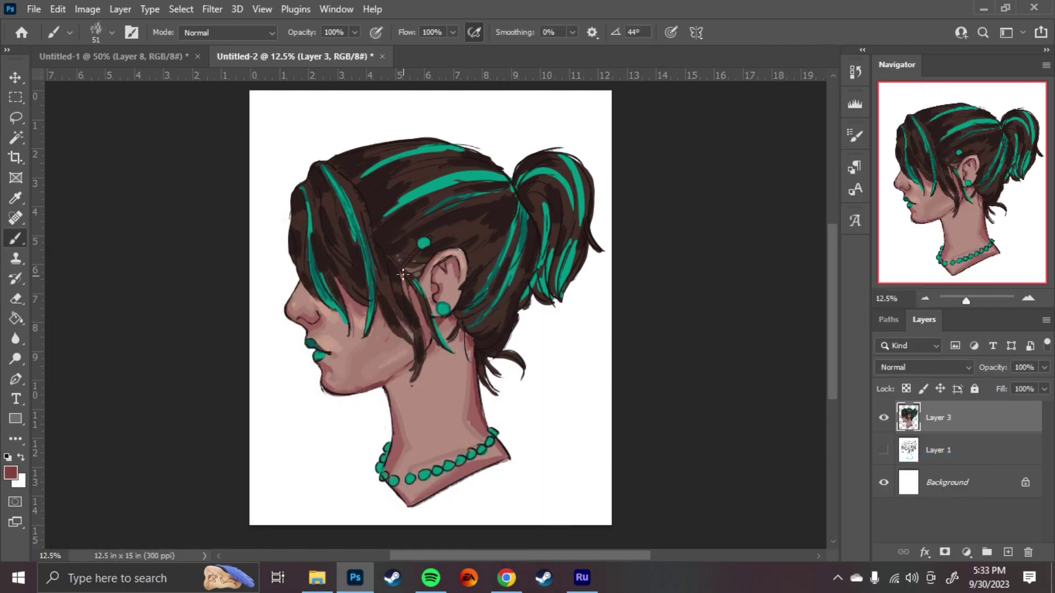
{"action": "key", "text": "x"}
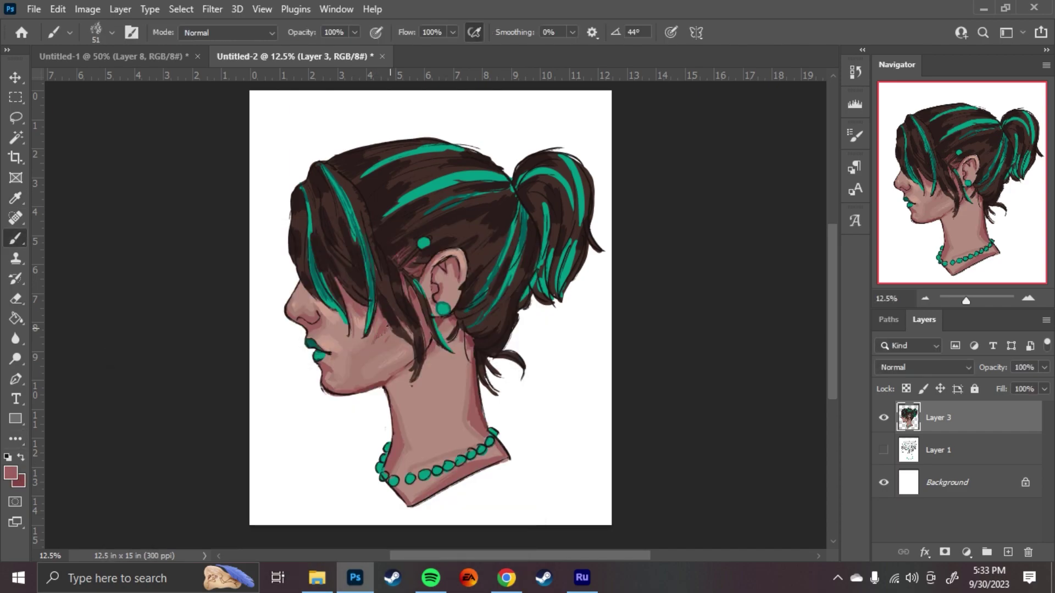
{"action": "left_click", "coordinate": [322, 332], "text": "alt"}
{"action": "left_click", "coordinate": [323, 306], "text": "alt"}
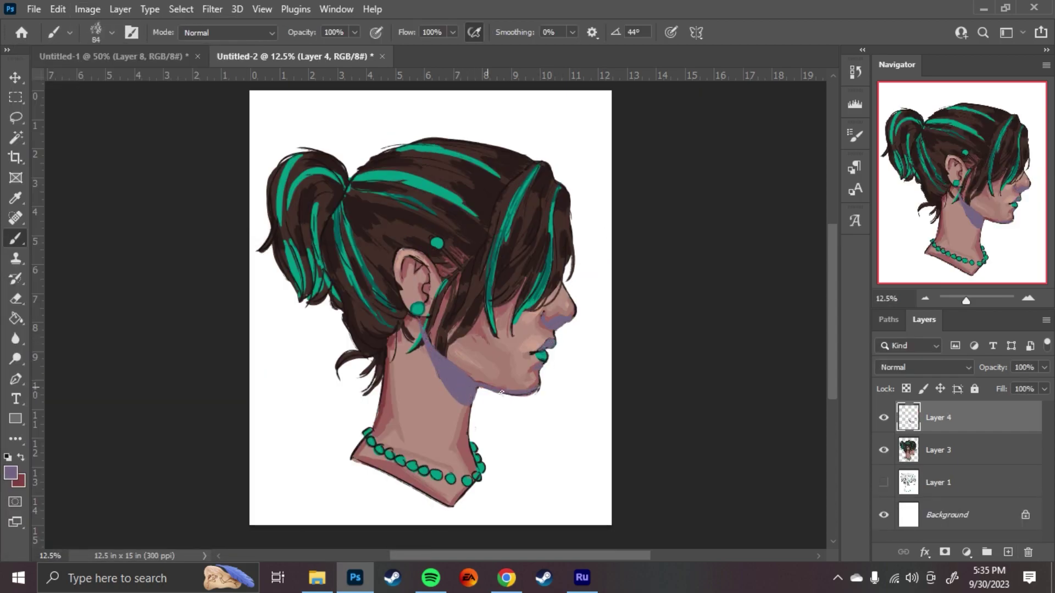
- Paint purple shadows beside the ear and neck, then merge Layer 4 down into Layer 3
{"action": "left_click_drag", "start_coordinate": [437, 327], "coordinate": [459, 275]}
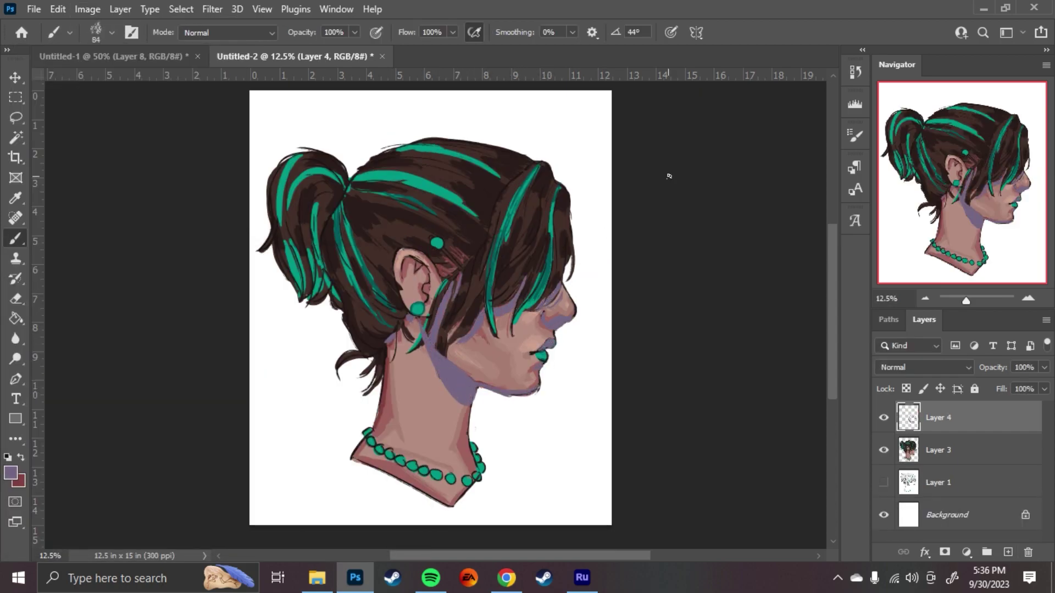
{"action": "right_click", "coordinate": [934, 417]}
{"action": "left_click", "coordinate": [846, 469]}
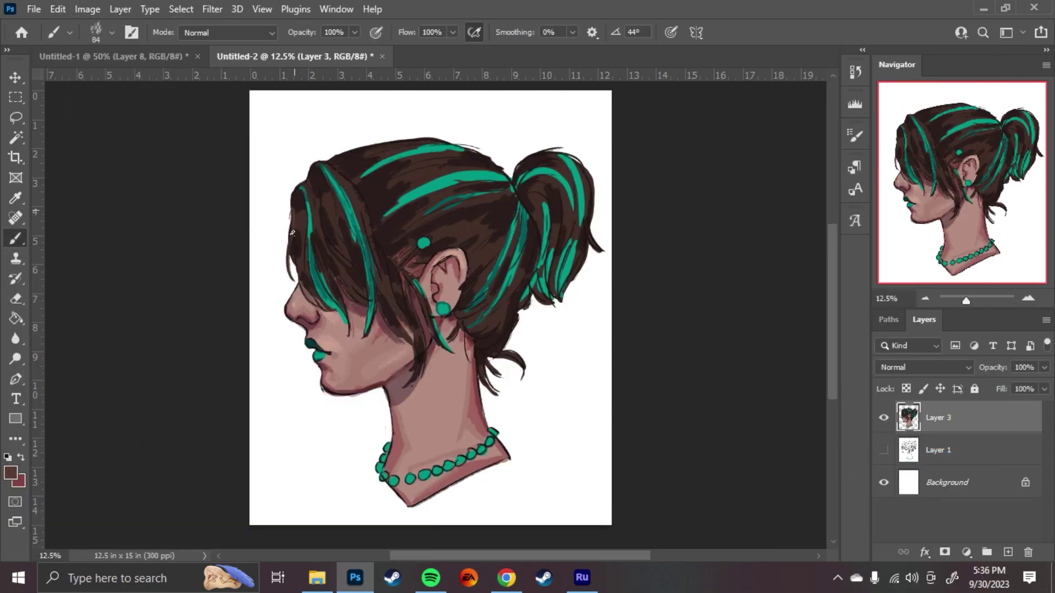
- Shade the left side of the hair and the crown near the ponytail in dark brown
{"action": "left_click_drag", "start_coordinate": [299, 212], "coordinate": [337, 258]}
{"action": "left_click_drag", "start_coordinate": [357, 200], "coordinate": [371, 259]}
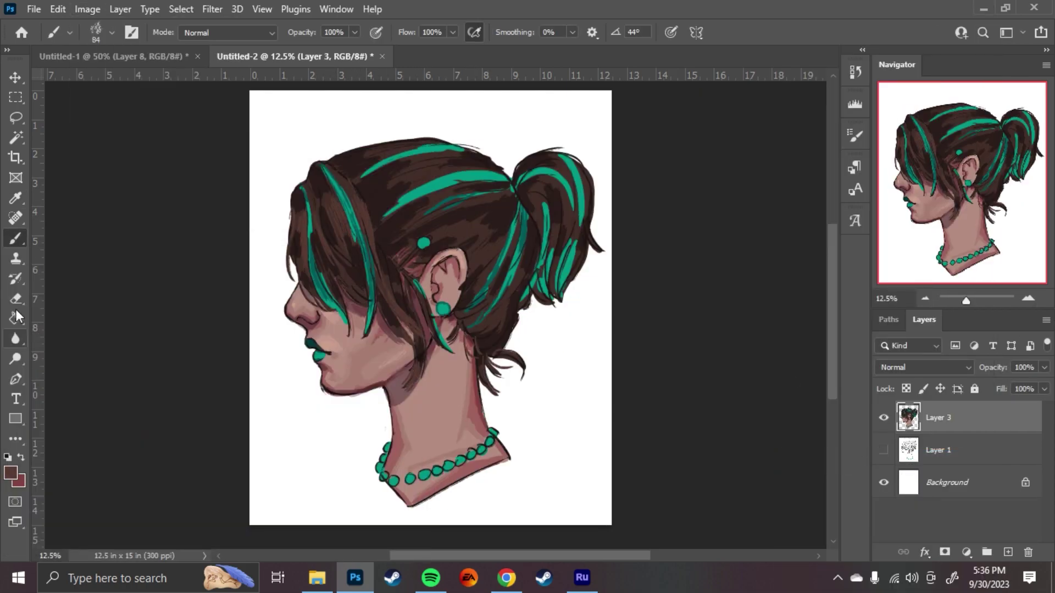
{"action": "left_click", "coordinate": [472, 242], "text": "alt"}
{"action": "left_click_drag", "start_coordinate": [456, 236], "coordinate": [496, 205]}
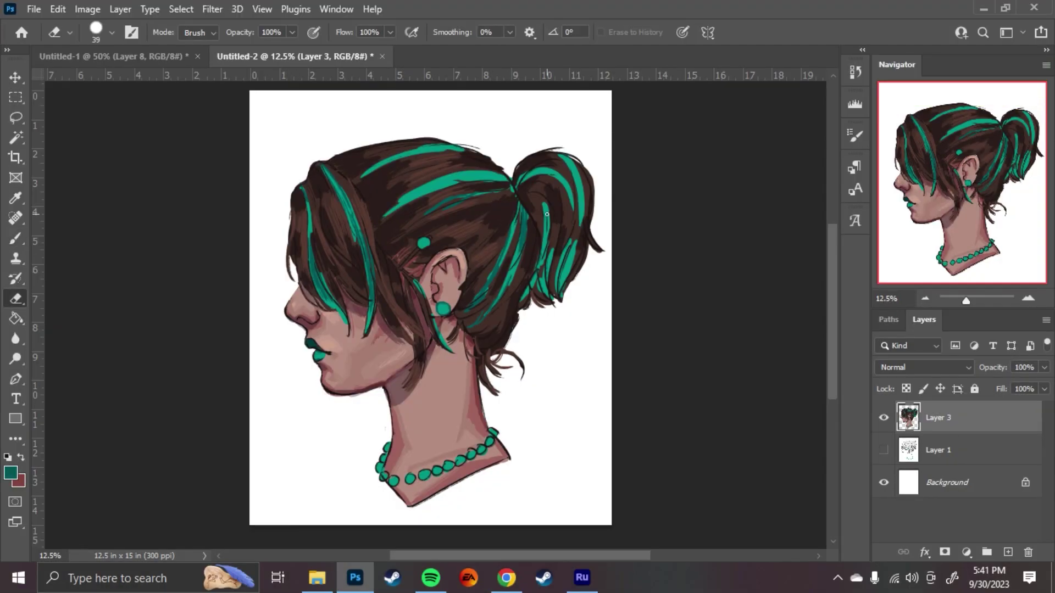
{"action": "key", "text": "b"}
{"action": "left_click", "coordinate": [365, 204], "text": "alt"}
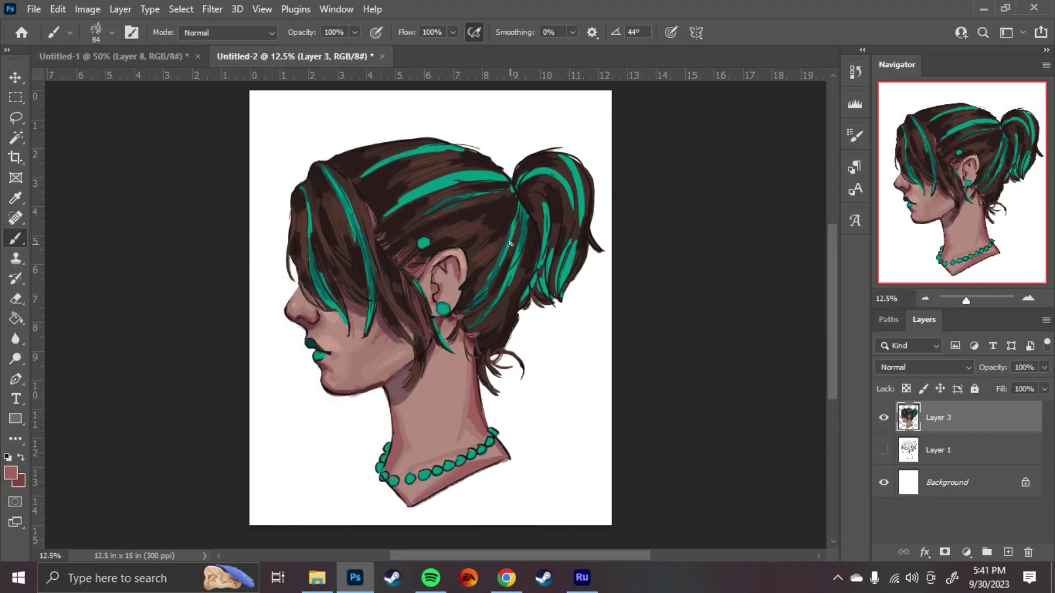
{"action": "left_click", "coordinate": [511, 215], "text": "alt"}
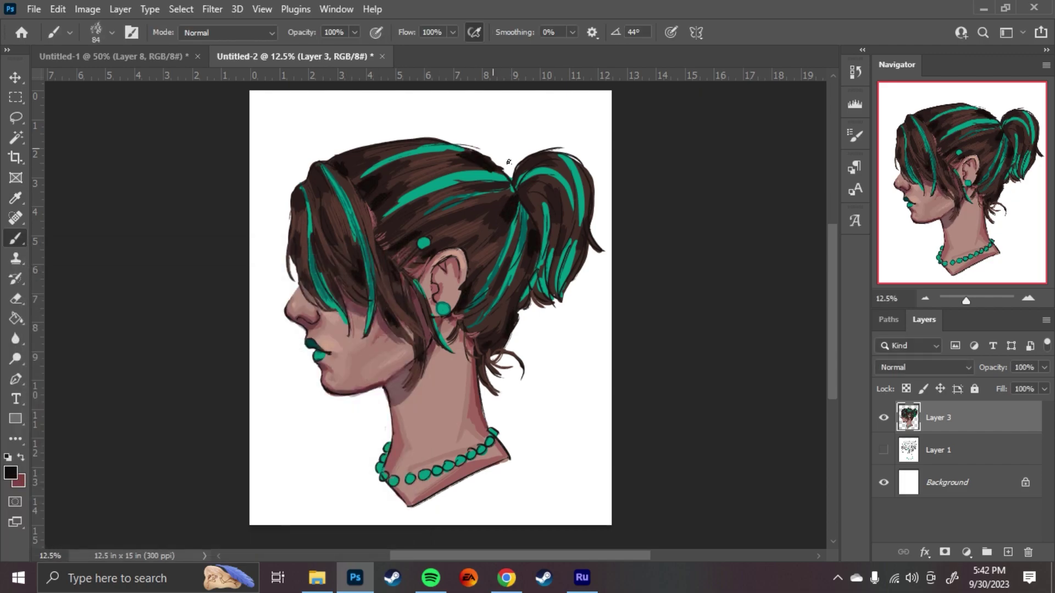
- Sample the pink skin tone from the canvas and return to painting with it
{"action": "key", "text": "e"}
{"action": "key", "text": "i"}
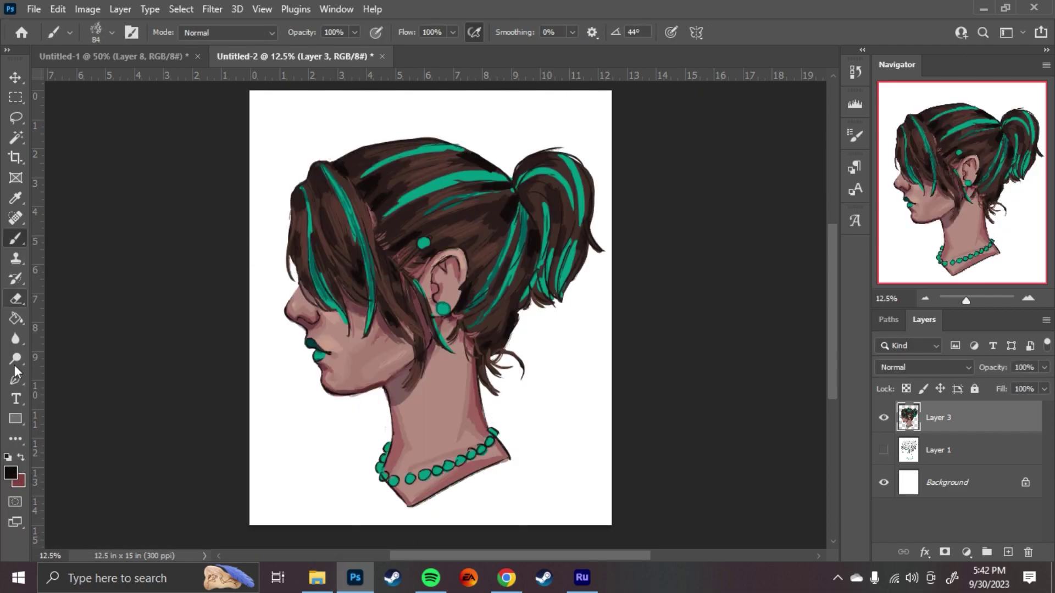
{"action": "left_click", "coordinate": [925, 298]}
{"action": "left_click", "coordinate": [11, 473]}
{"action": "left_click", "coordinate": [452, 391]}
{"action": "key", "text": "Return"}
{"action": "key", "text": "b"}
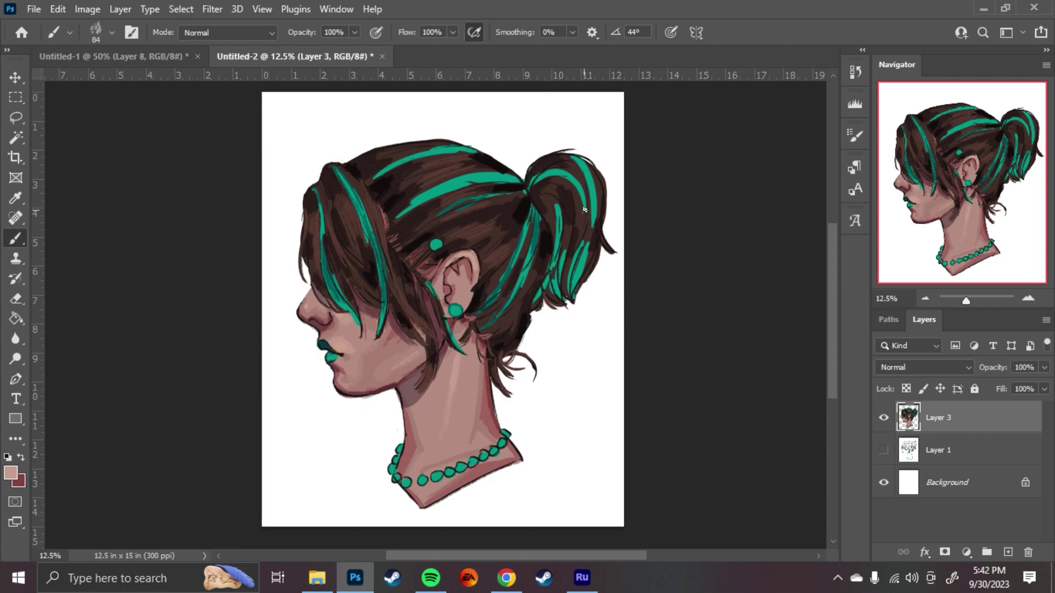
{"action": "key", "text": "e"}
- Sample the dark red skin shadow and the light pink of the ear
{"action": "left_click", "coordinate": [10, 472]}
{"action": "key", "text": "Return"}
{"action": "key", "text": "b"}
{"action": "left_click", "coordinate": [10, 473]}
{"action": "left_click", "coordinate": [444, 277]}
{"action": "key", "text": "Return"}
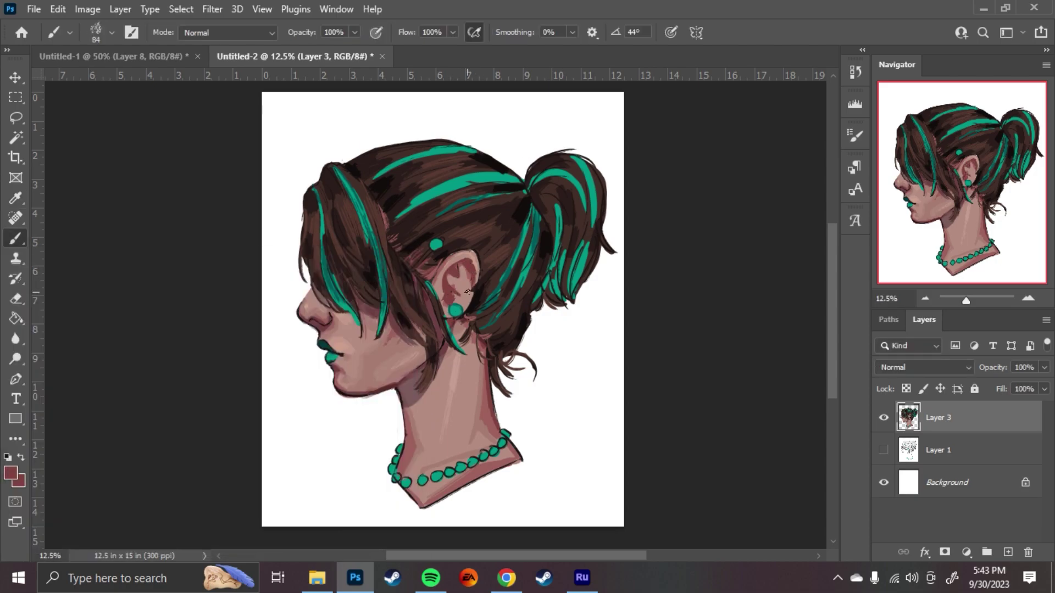
{"action": "left_click", "coordinate": [465, 270], "text": "alt"}
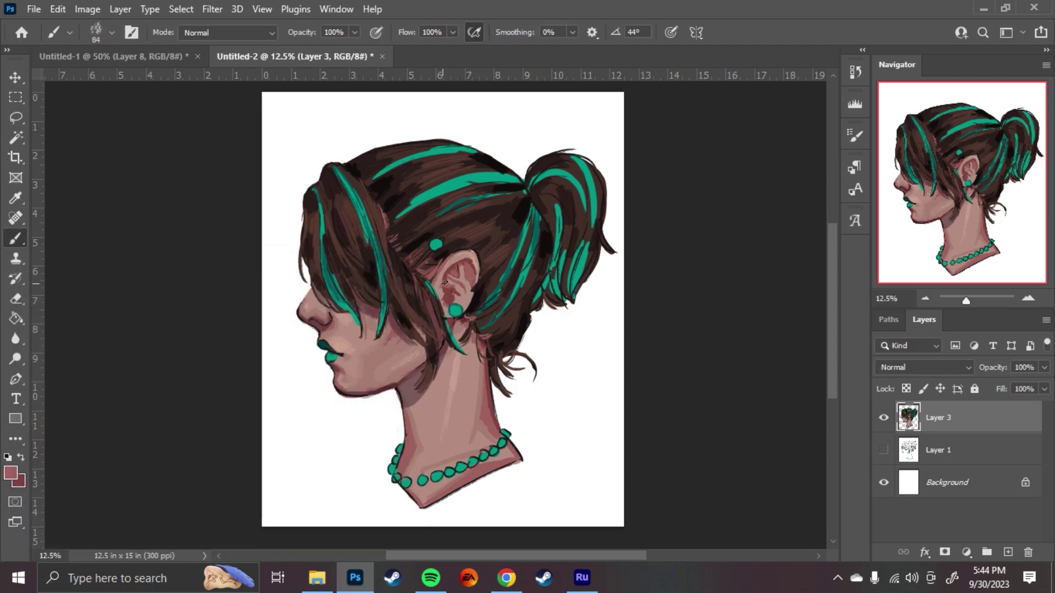
- Sample the skin reds, light pink and hair brown from the portrait
{"action": "left_click", "coordinate": [445, 283], "text": "alt"}
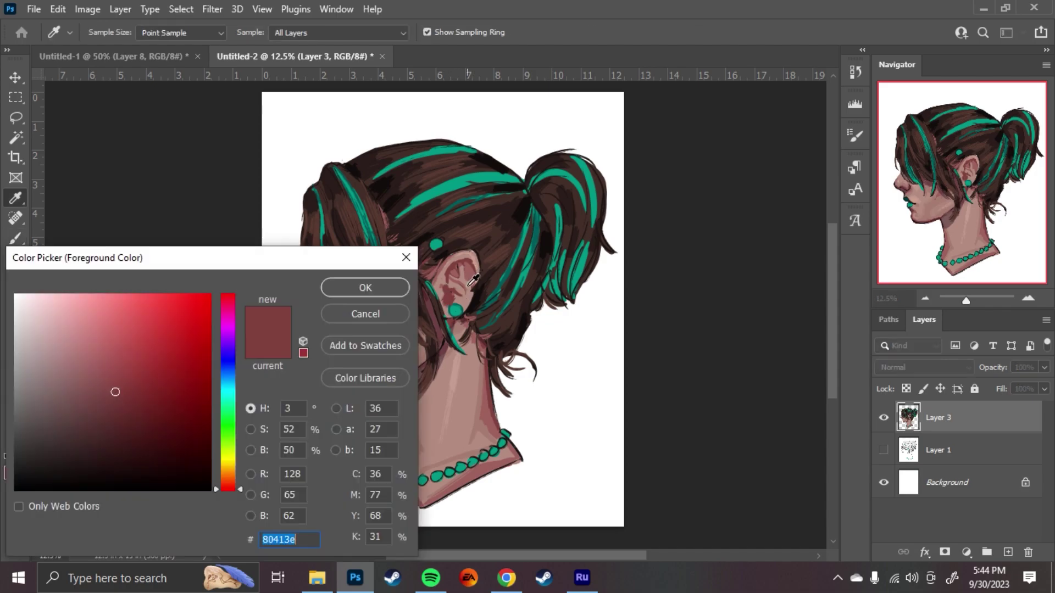
{"action": "left_click", "coordinate": [470, 300], "text": "alt"}
{"action": "left_click", "coordinate": [464, 286], "text": "alt"}
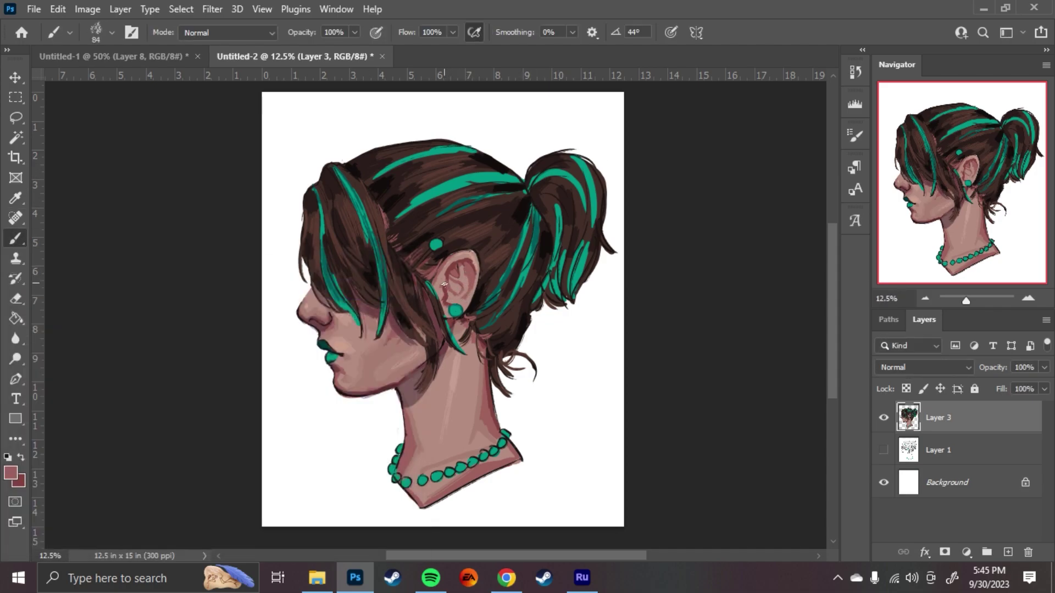
{"action": "left_click", "coordinate": [475, 304], "text": "alt"}
{"action": "left_click", "coordinate": [335, 391], "text": "alt"}
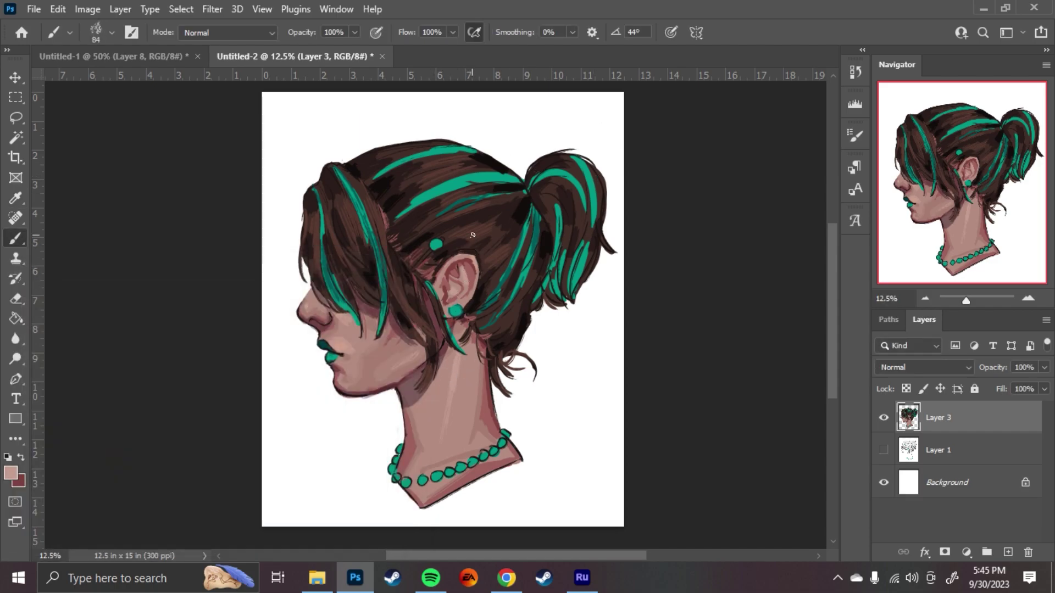
- Paint four teal streaks across the hair bun
{"action": "left_click", "coordinate": [454, 310], "text": "alt"}
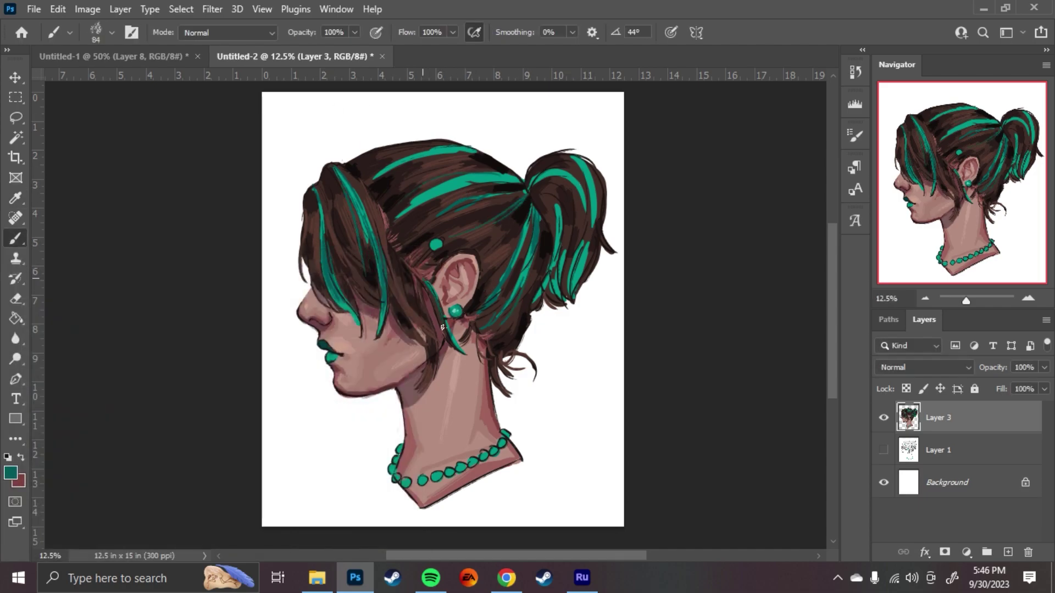
{"action": "left_click_drag", "start_coordinate": [549, 209], "coordinate": [557, 274]}
{"action": "left_click_drag", "start_coordinate": [571, 269], "coordinate": [587, 305]}
{"action": "left_click_drag", "start_coordinate": [577, 187], "coordinate": [593, 247]}
{"action": "left_click_drag", "start_coordinate": [544, 159], "coordinate": [585, 157]}
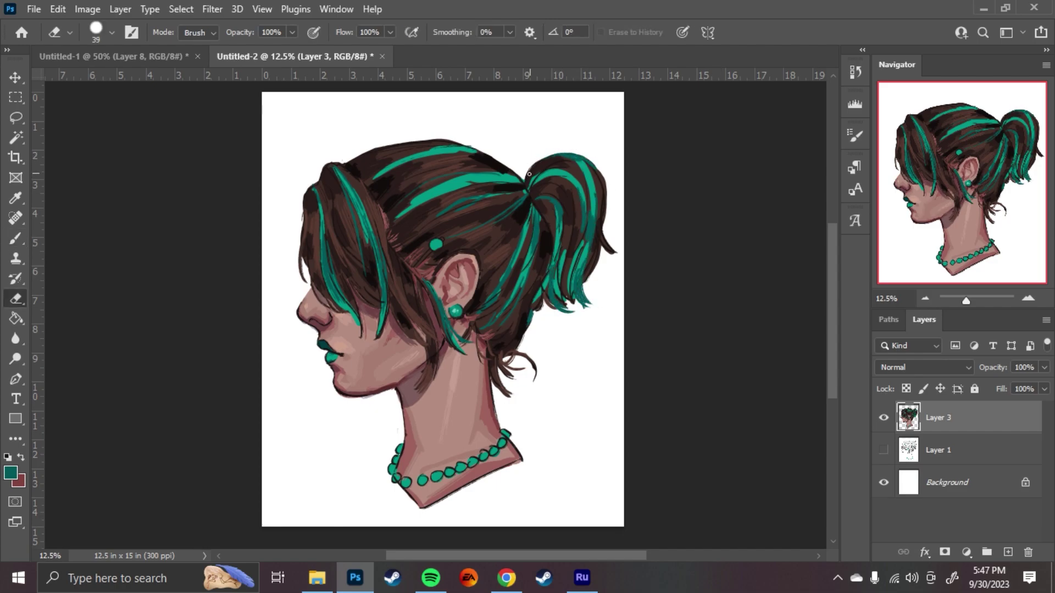
- Set dark teal as secondary colour and paint dark brown strands over the ponytail
{"action": "left_click", "coordinate": [18, 481]}
{"action": "left_click", "coordinate": [359, 287]}
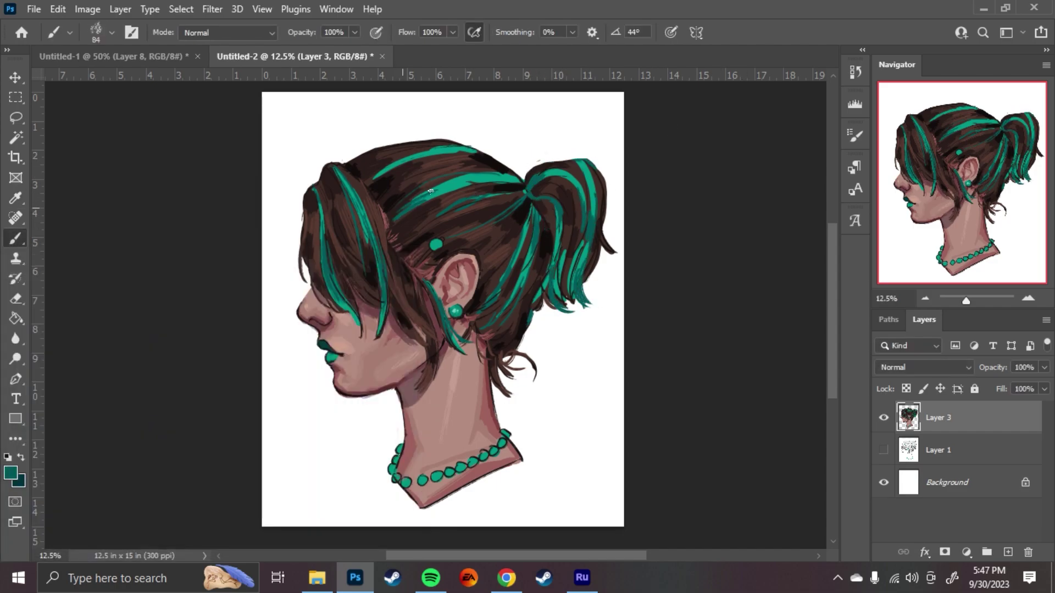
{"action": "left_click", "coordinate": [10, 473]}
{"action": "left_click", "coordinate": [395, 287]}
{"action": "key", "text": "e"}
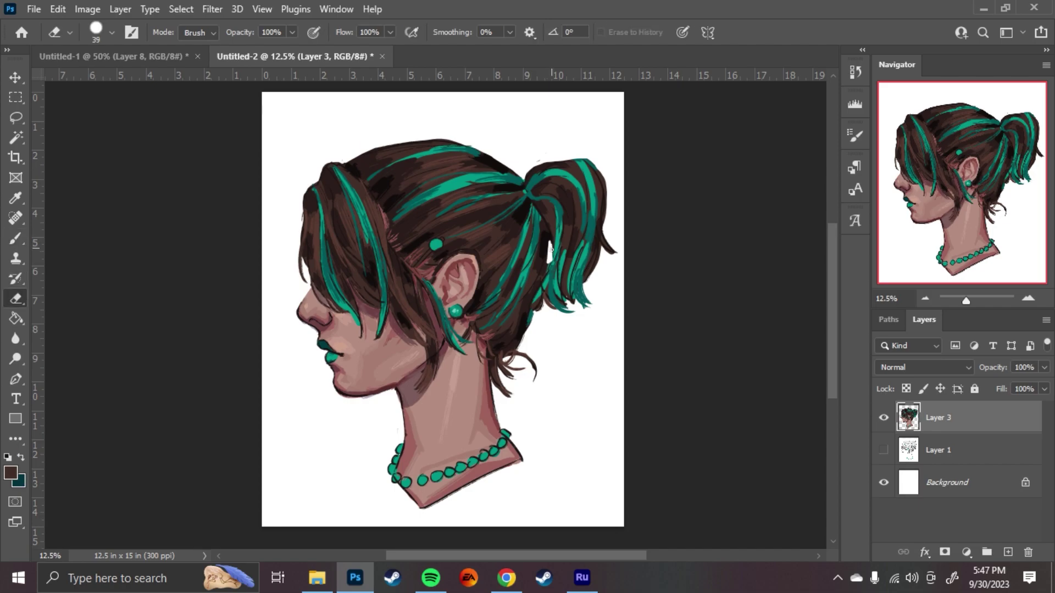
{"action": "key", "text": "b"}
{"action": "left_click_drag", "start_coordinate": [531, 167], "coordinate": [545, 149]}
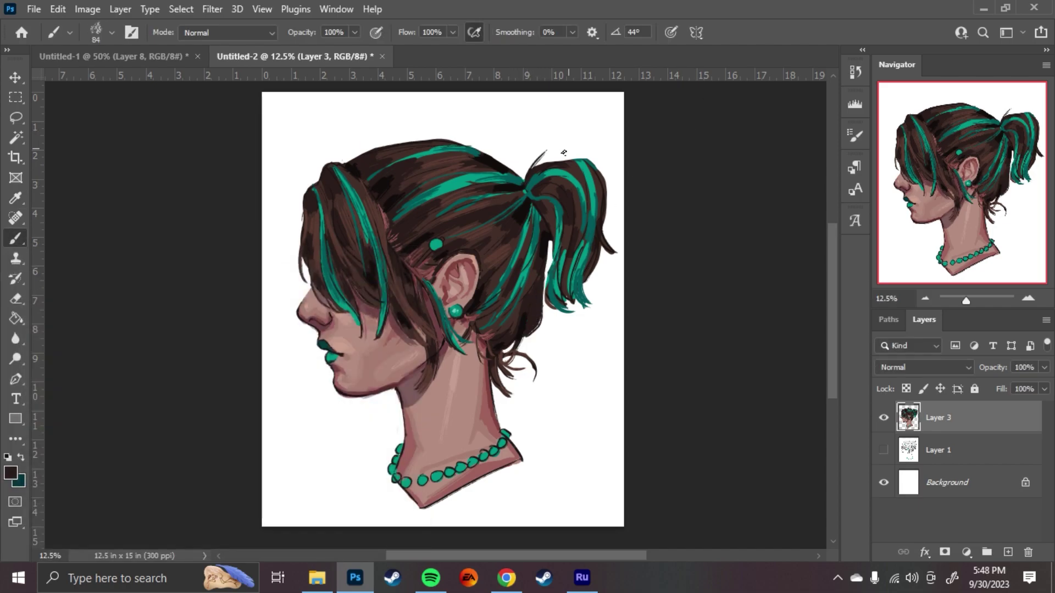
{"action": "left_click_drag", "start_coordinate": [570, 302], "coordinate": [574, 285]}
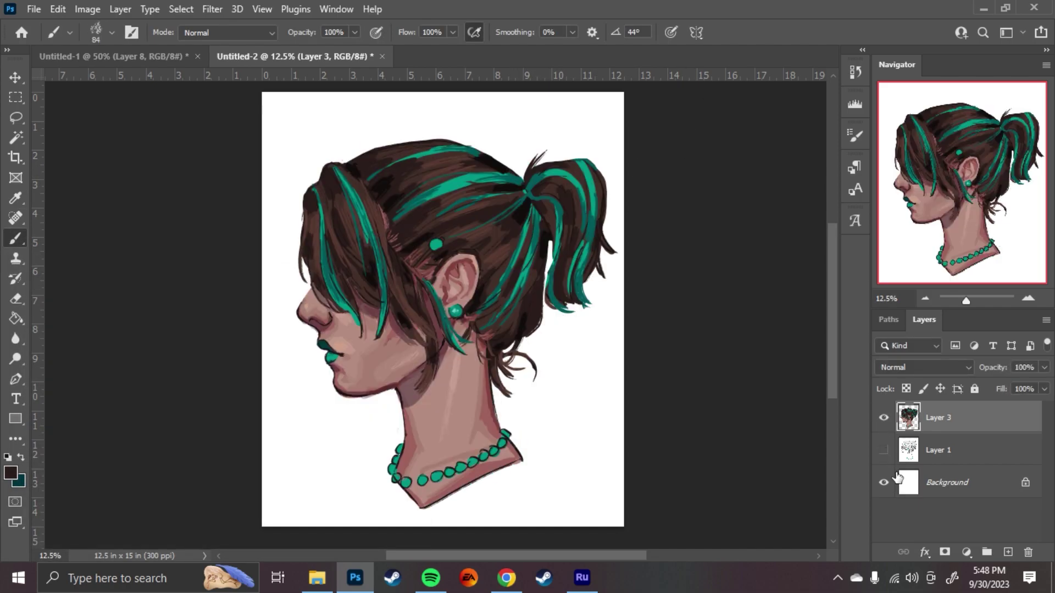
- Sample the face pink, the lighter nose-tip pink and the muted rose beside the lips
{"action": "left_click", "coordinate": [394, 376], "text": "alt"}
{"action": "left_click", "coordinate": [306, 310], "text": "alt"}
{"action": "key", "text": "e"}
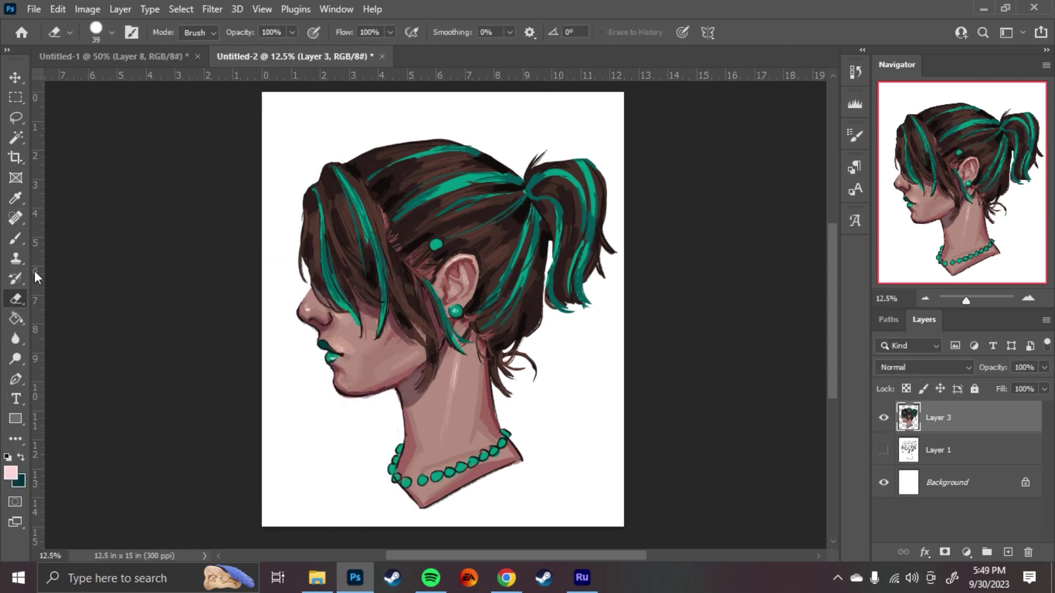
{"action": "key", "text": "b"}
{"action": "left_click", "coordinate": [331, 345], "text": "alt"}
- Repaint the left necklace beads as clean teal beads
{"action": "left_click", "coordinate": [11, 473]}
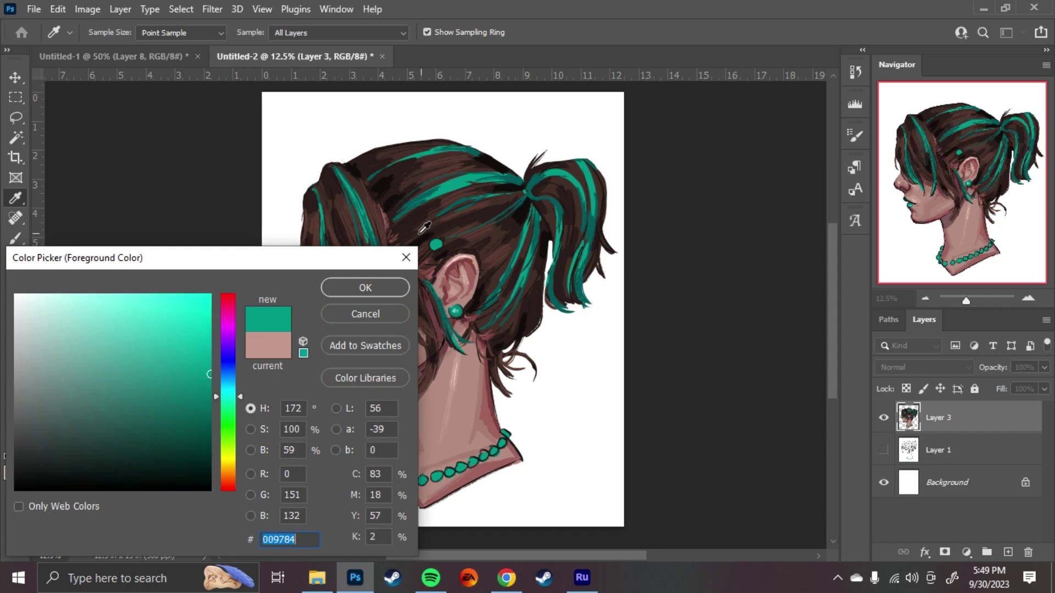
{"action": "scroll", "coordinate": [451, 501], "scroll_direction": "up", "scroll_amount": 2}
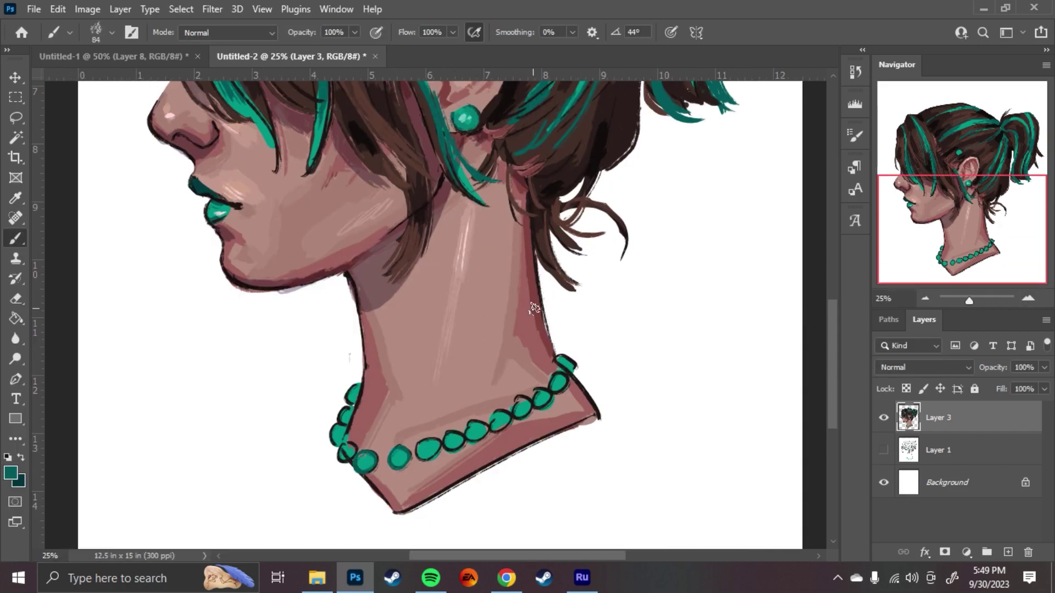
{"action": "left_click_drag", "start_coordinate": [343, 459], "coordinate": [347, 397]}
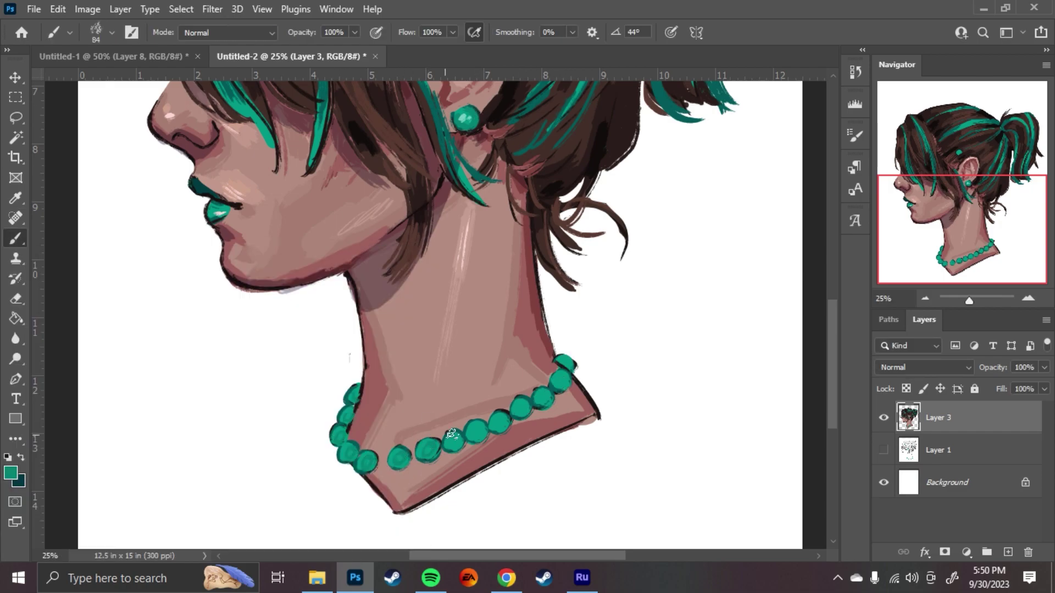
- Add lighter teal bead highlights at 63% brush opacity and a pink highlight near the necklace
{"action": "left_click", "coordinate": [352, 412]}
{"action": "key", "text": "6"}
{"action": "key", "text": "3"}
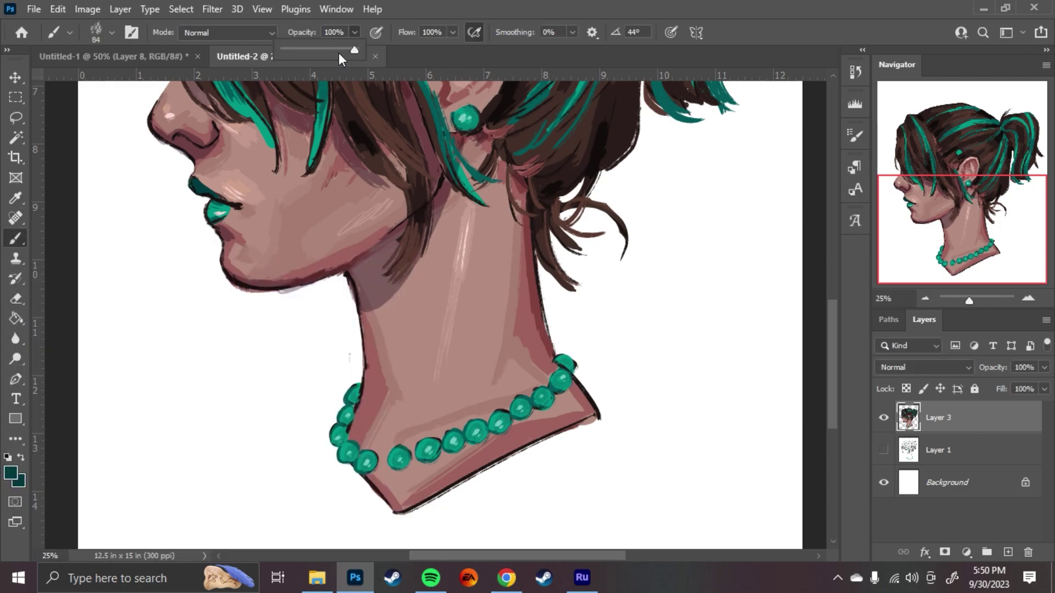
{"action": "key", "text": "ctrl+minus"}
{"action": "left_click_drag", "start_coordinate": [973, 250], "coordinate": [989, 201]}
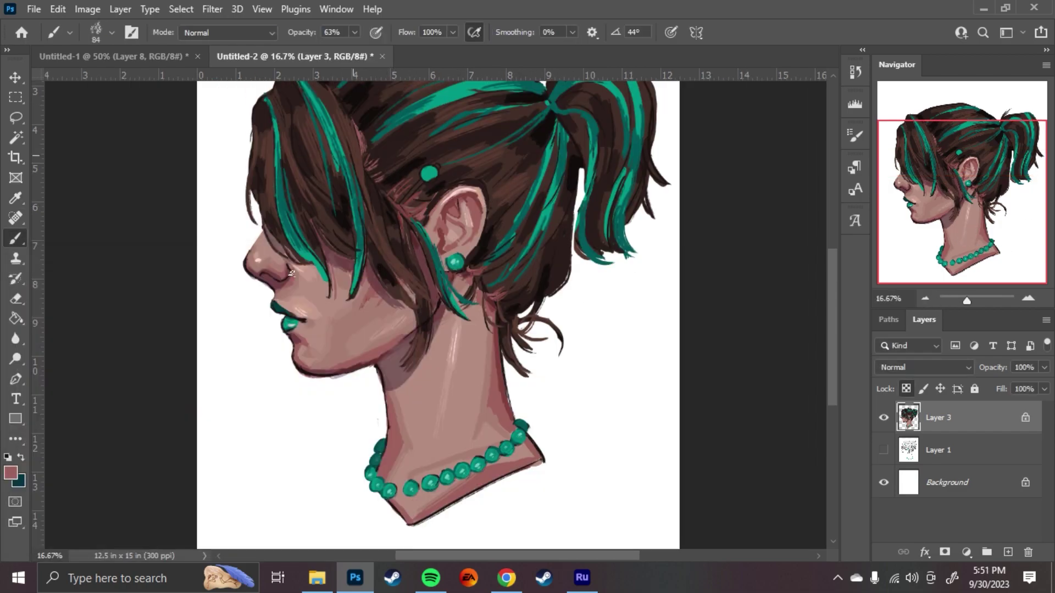
{"action": "left_click_drag", "start_coordinate": [391, 460], "coordinate": [385, 475]}
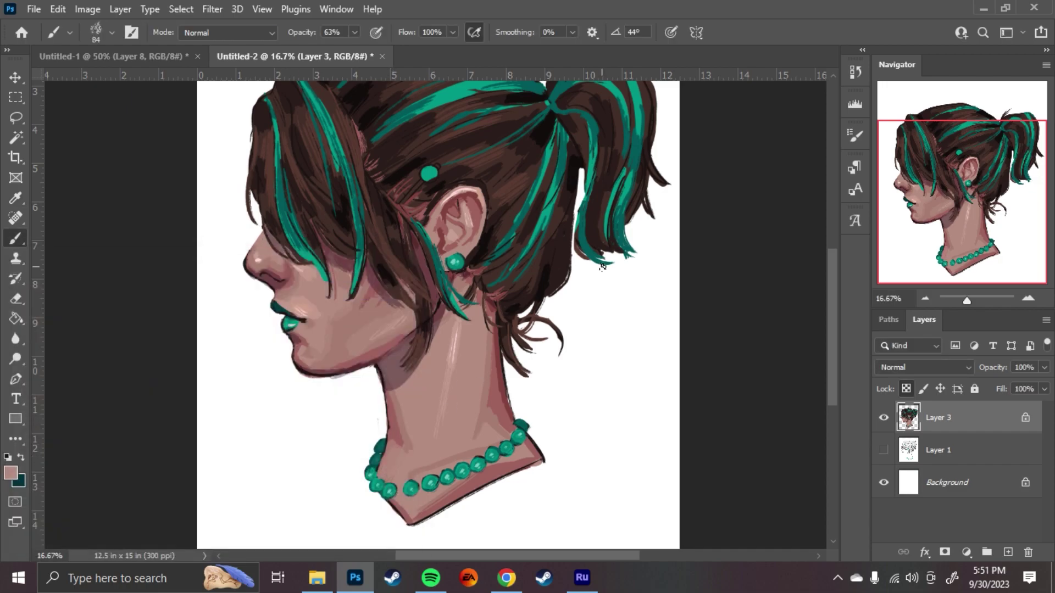
- Flip the canvas horizontally, restore 100% opacity and reset colours to black and white
{"action": "key", "text": "ctrl+shift+h"}
{"action": "key", "text": "0"}
{"action": "left_click", "coordinate": [365, 230], "text": "alt"}
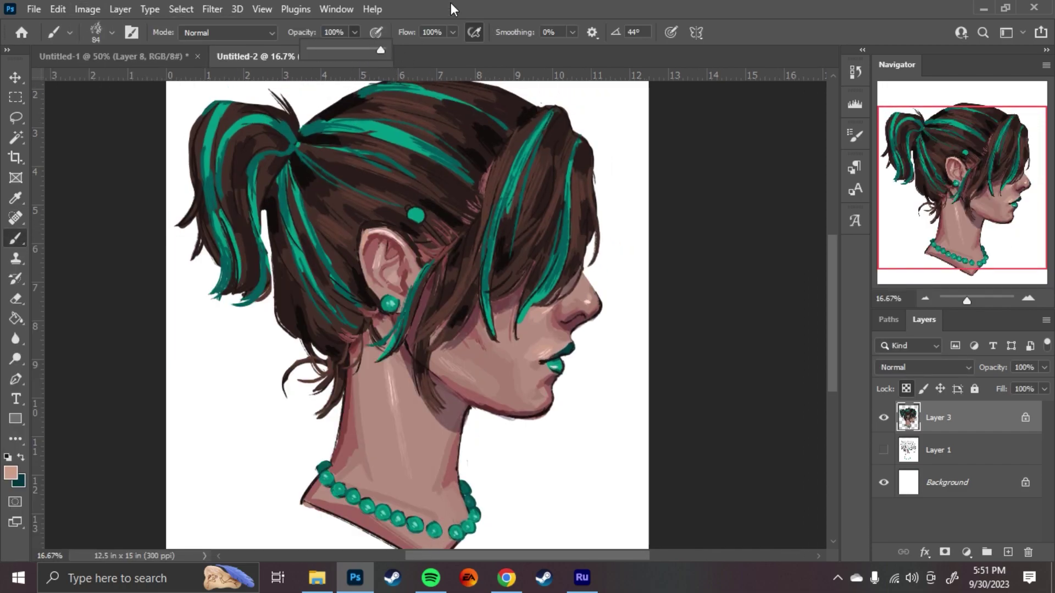
{"action": "key", "text": "ctrl+minus"}
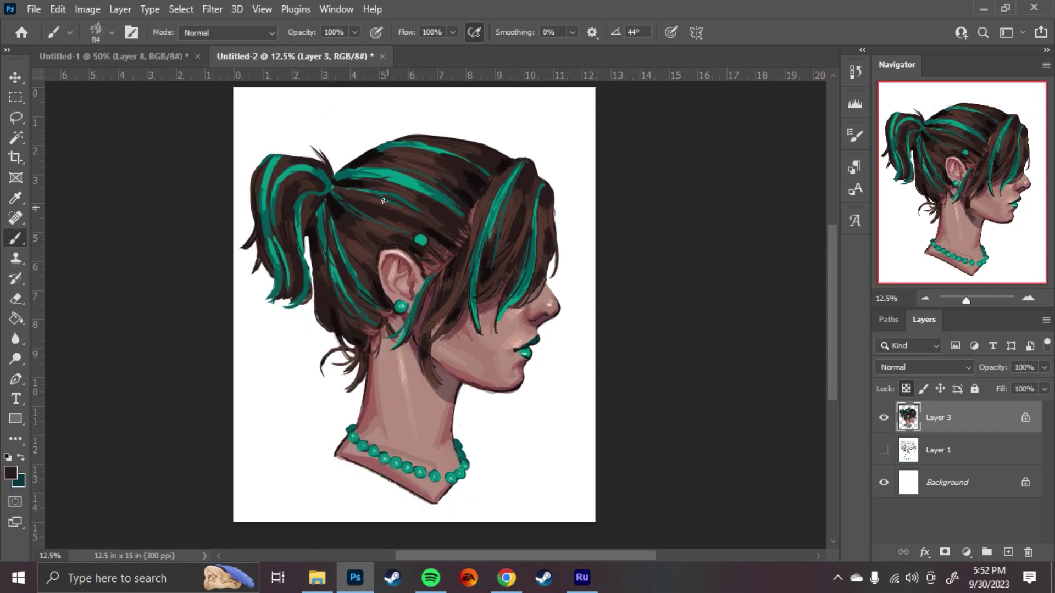
{"action": "left_click", "coordinate": [318, 293], "text": "alt"}
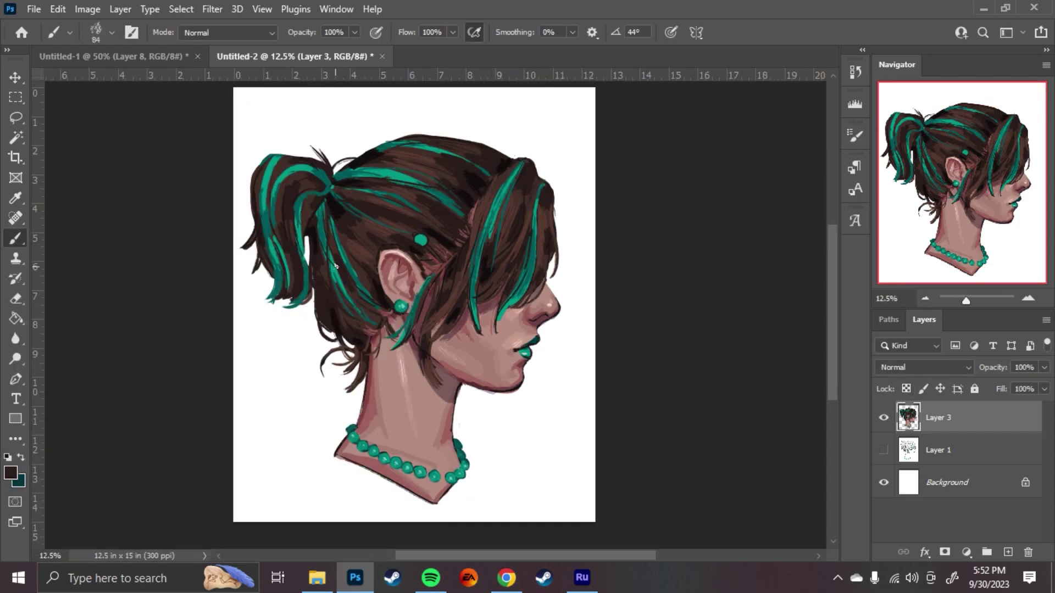
{"action": "key", "text": "d"}
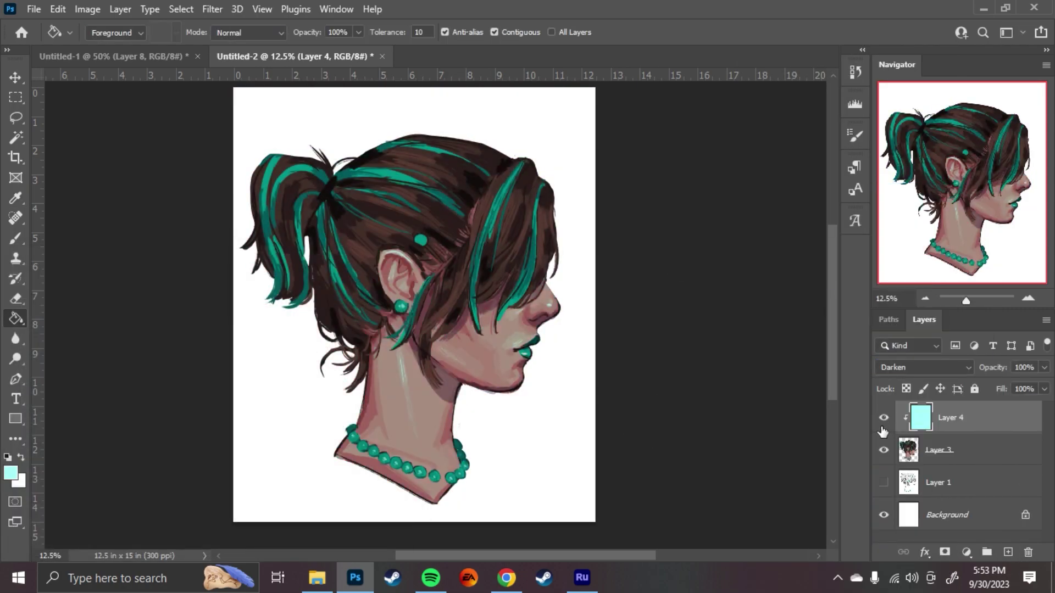
- Delete the selection and toggle the Exclusion tint layer's visibility to compare colours
{"action": "key", "text": "Delete"}
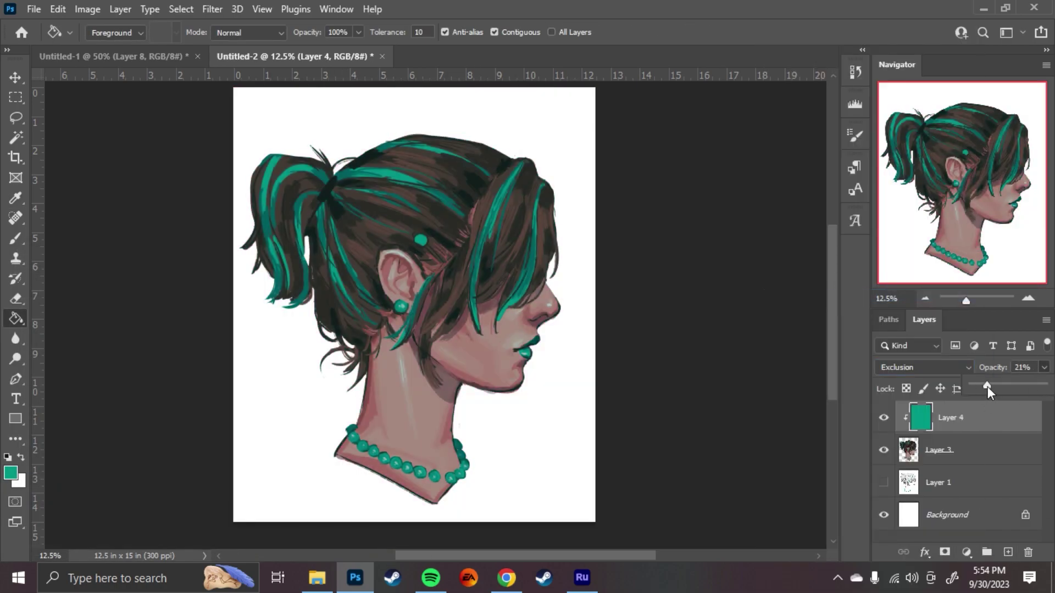
{"action": "left_click", "coordinate": [885, 420]}
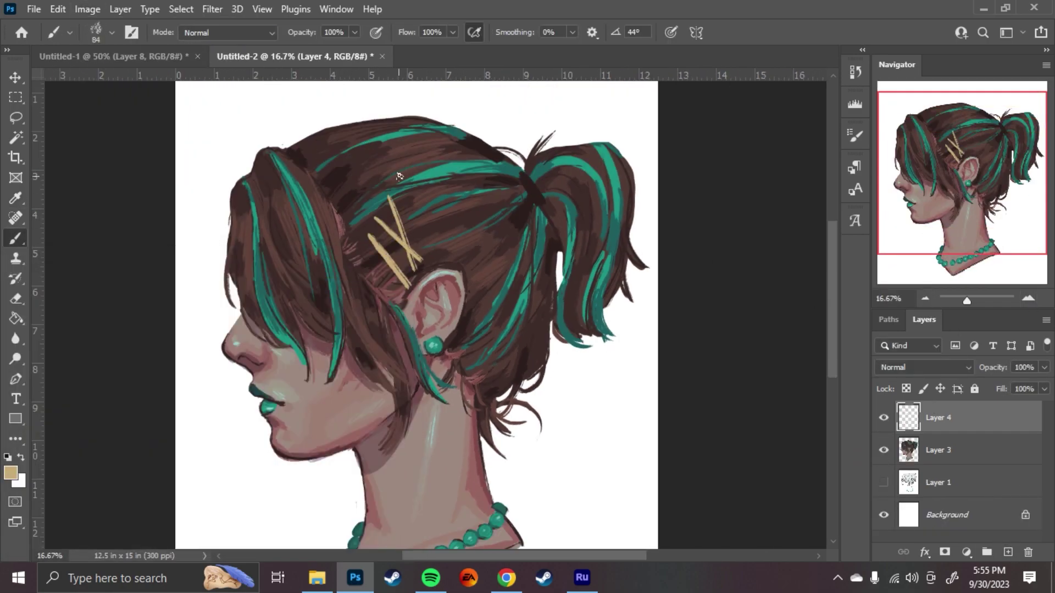
- Reveal the gold accessories layer showing the clips, ponytail tie and chain
{"action": "left_click_drag", "start_coordinate": [937, 226], "coordinate": [937, 254]}
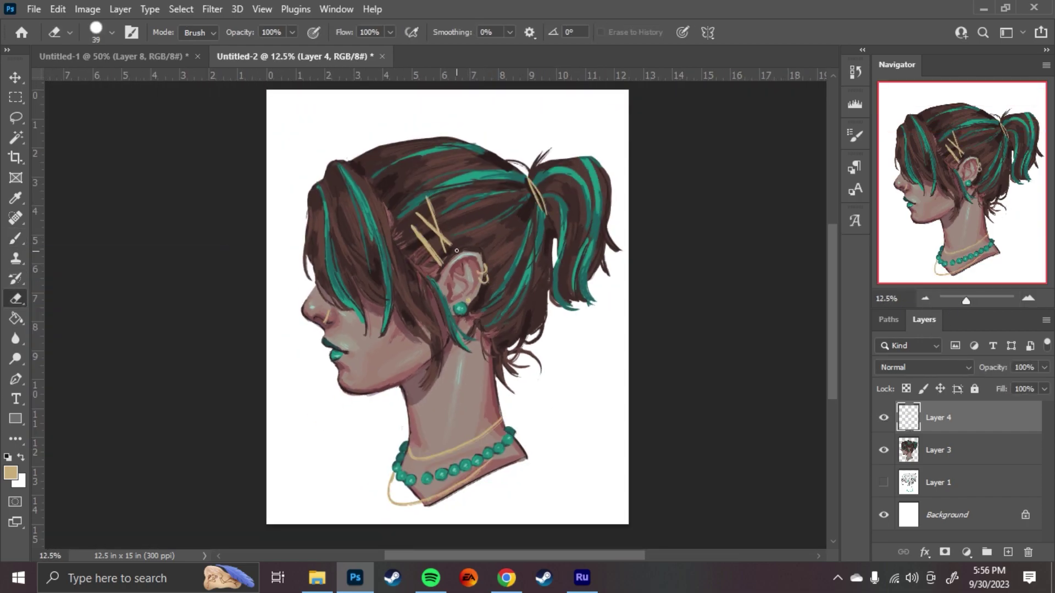
{"action": "left_click", "coordinate": [883, 418]}
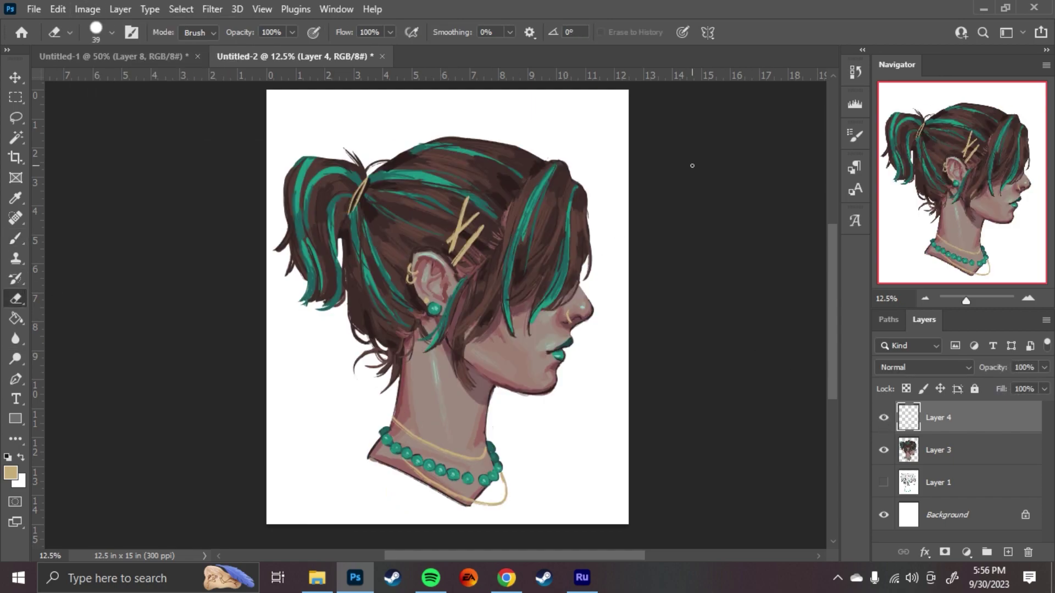